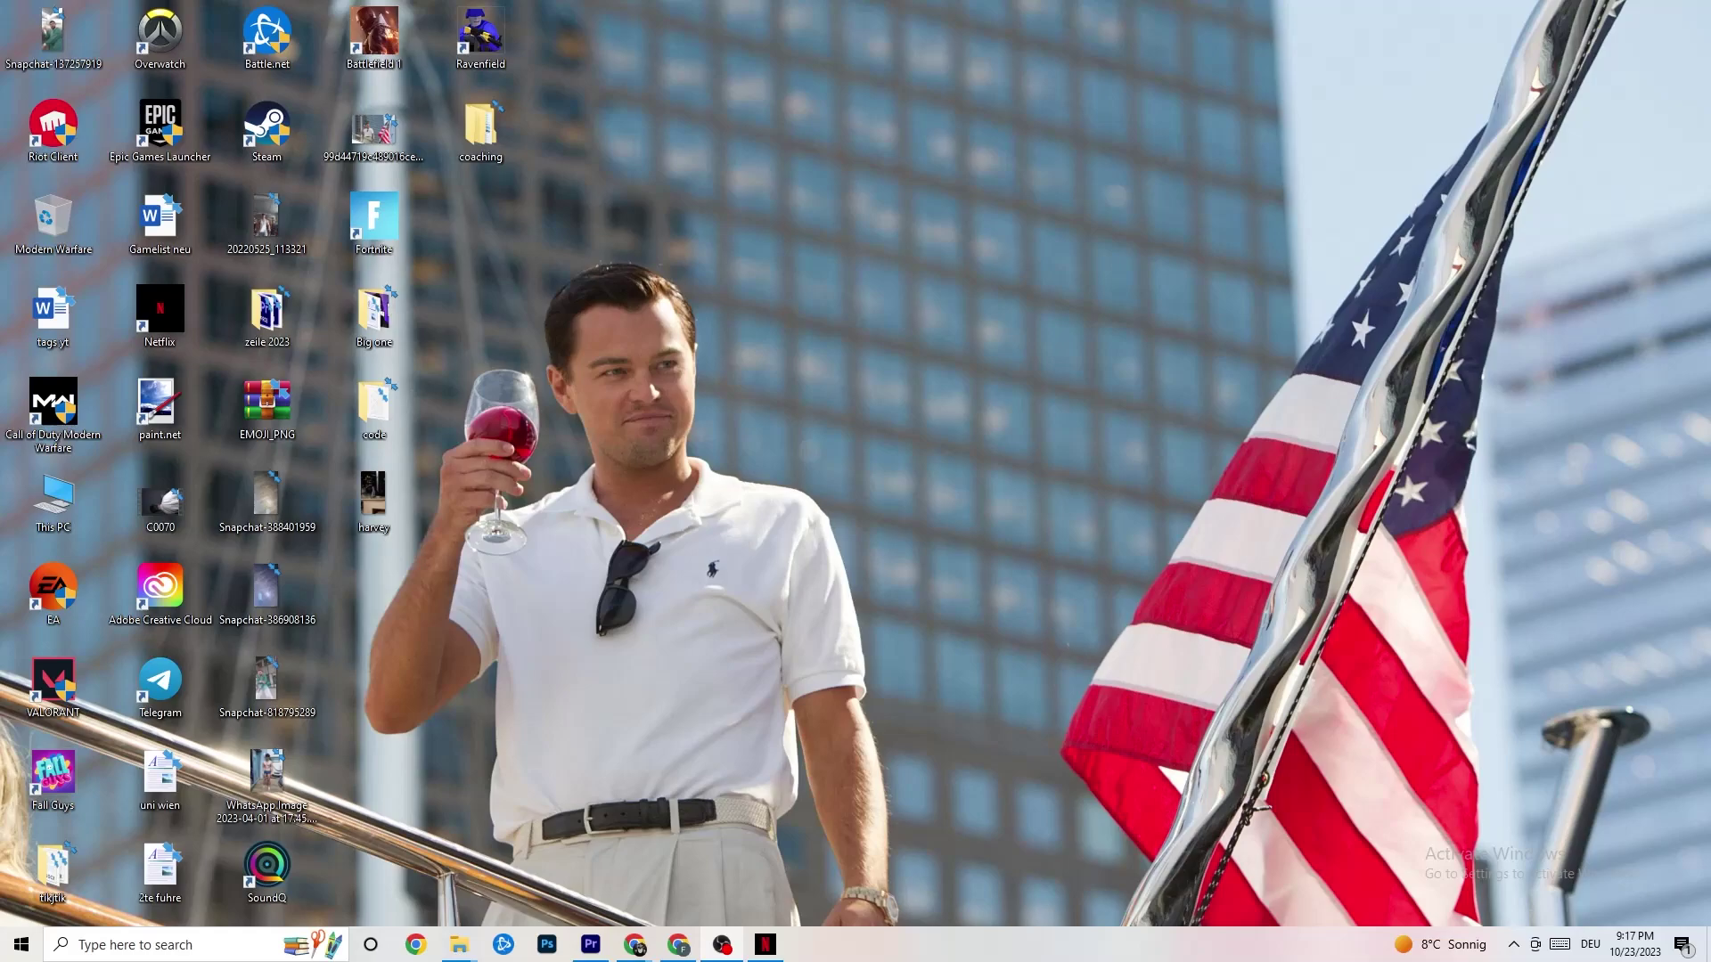
Open the Windows display settings and check the scaling options for text, apps and other items
click(21, 944)
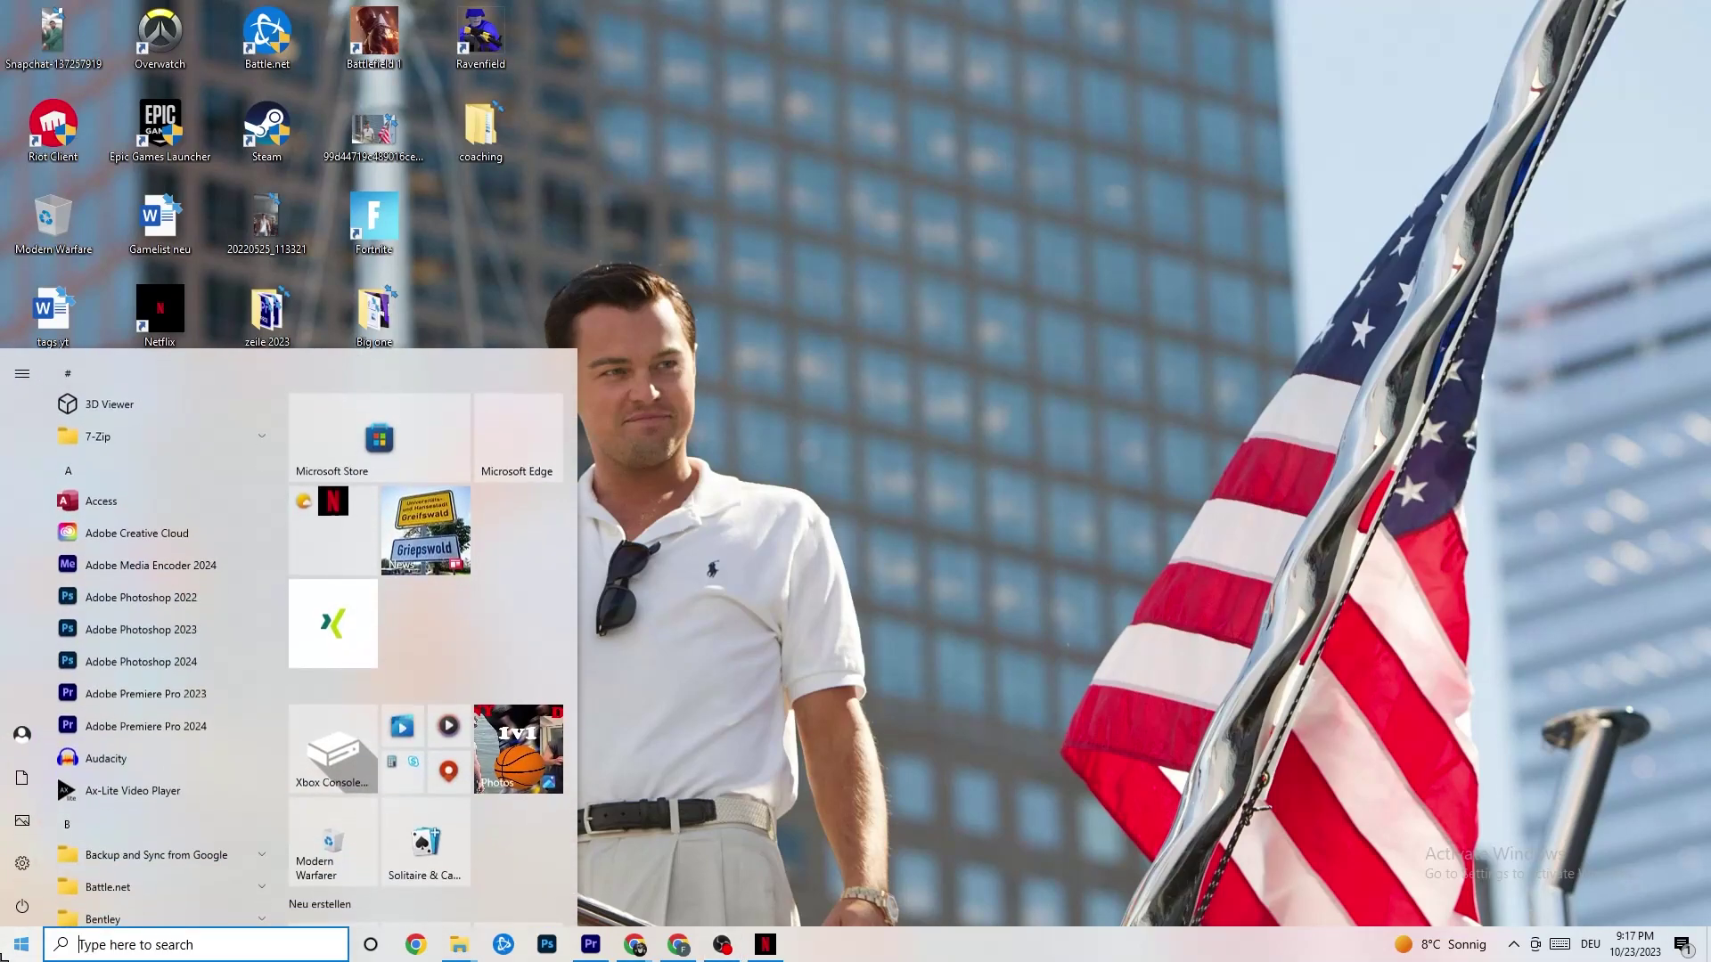
click(23, 862)
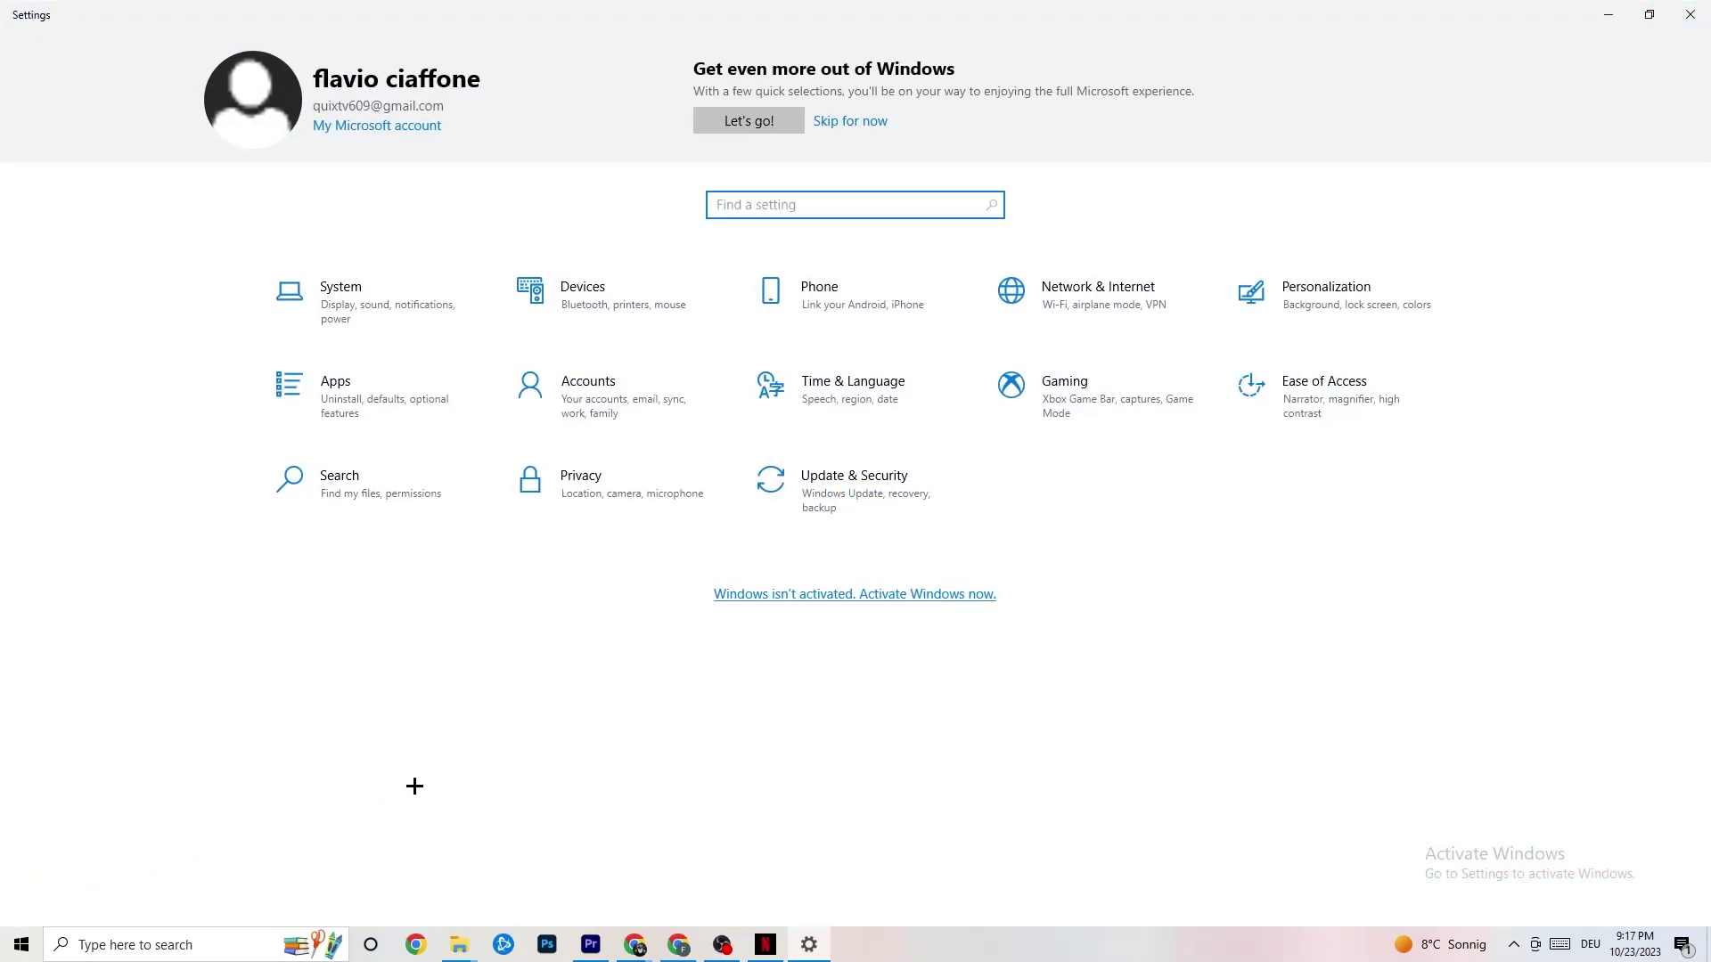
click(369, 310)
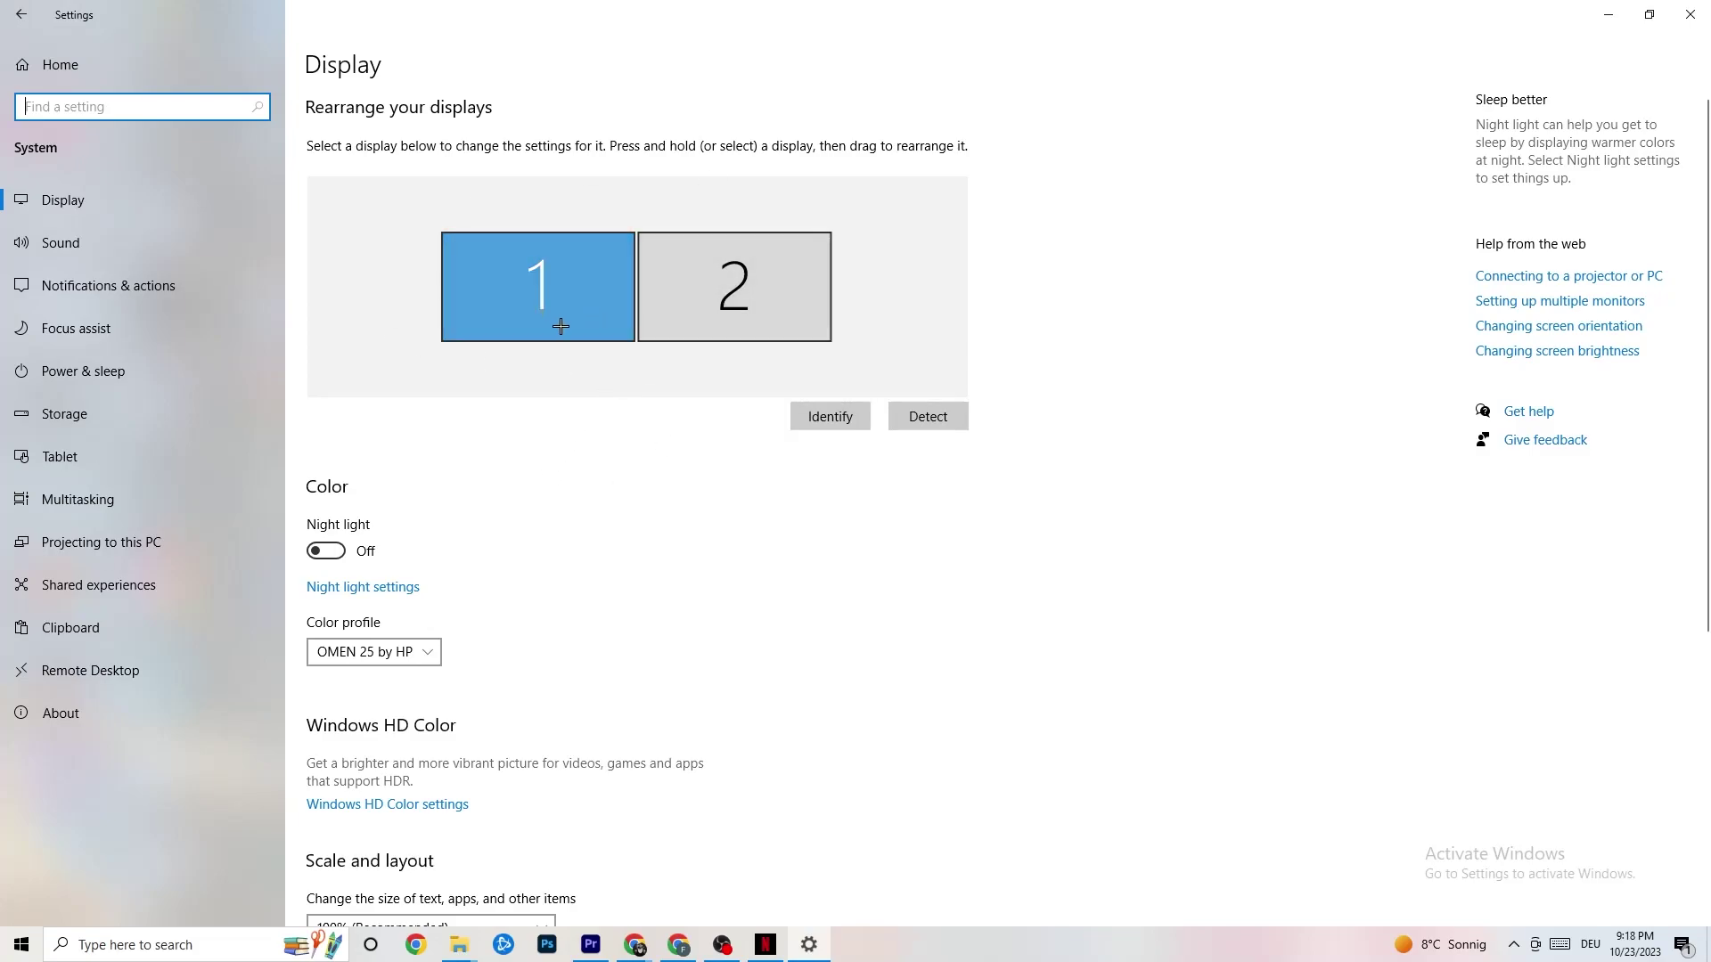
scroll(534, 325, down, 5)
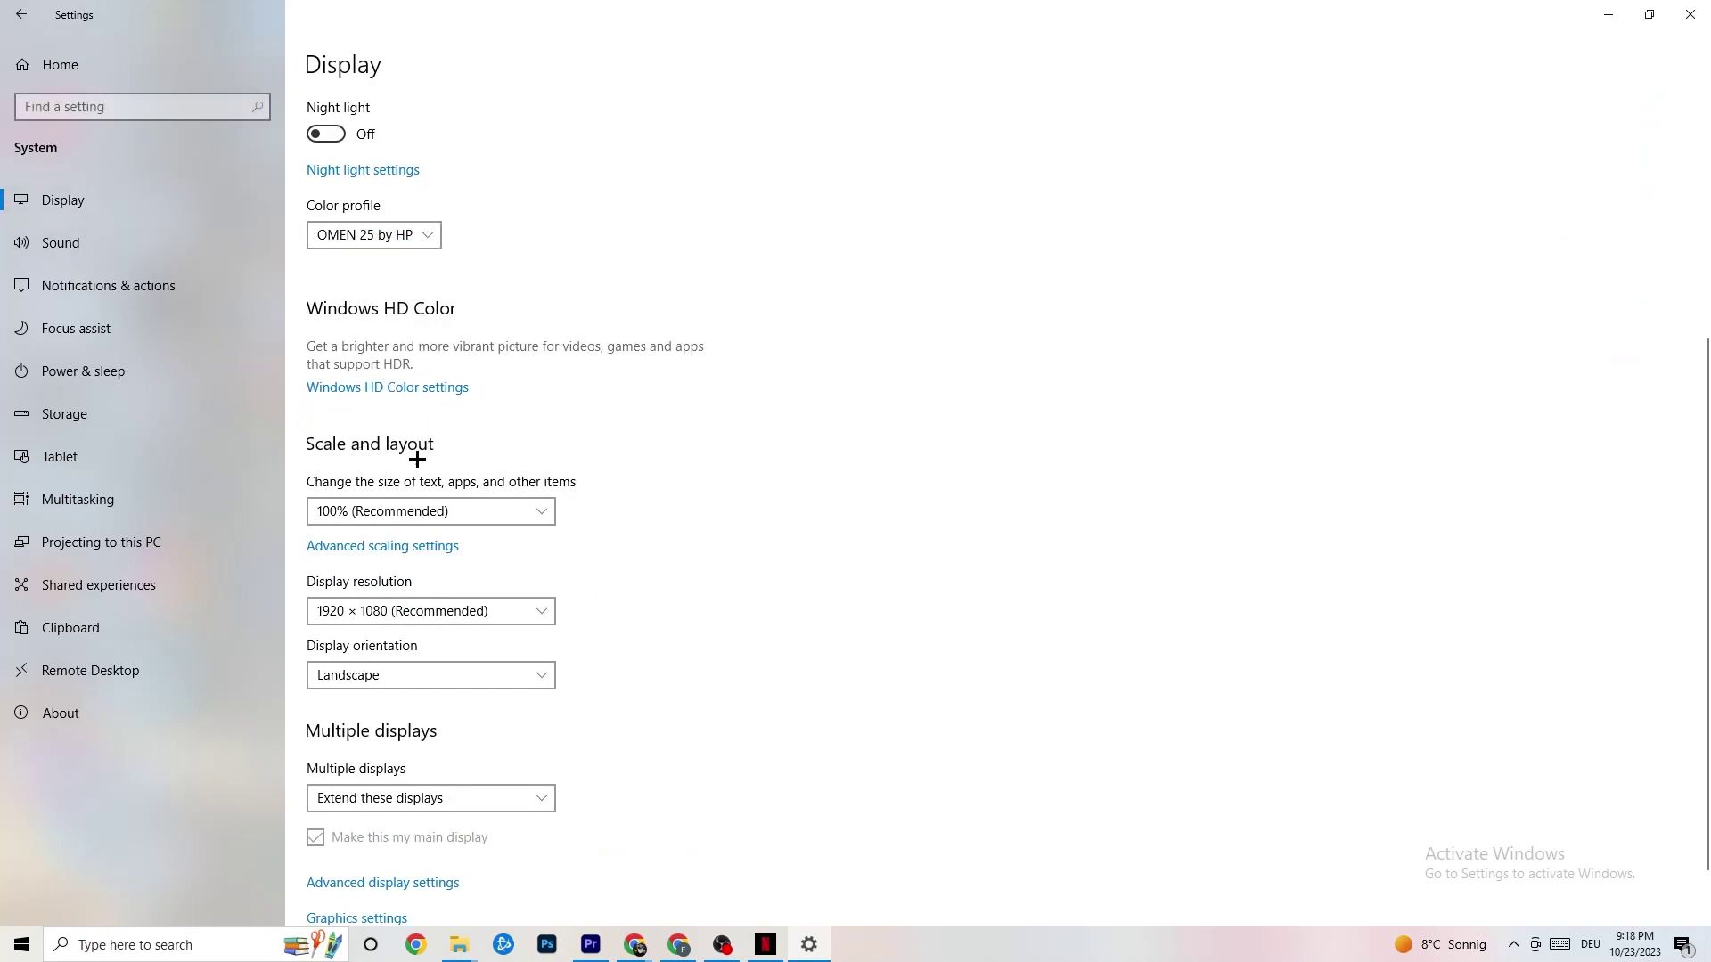
click(525, 510)
click(732, 437)
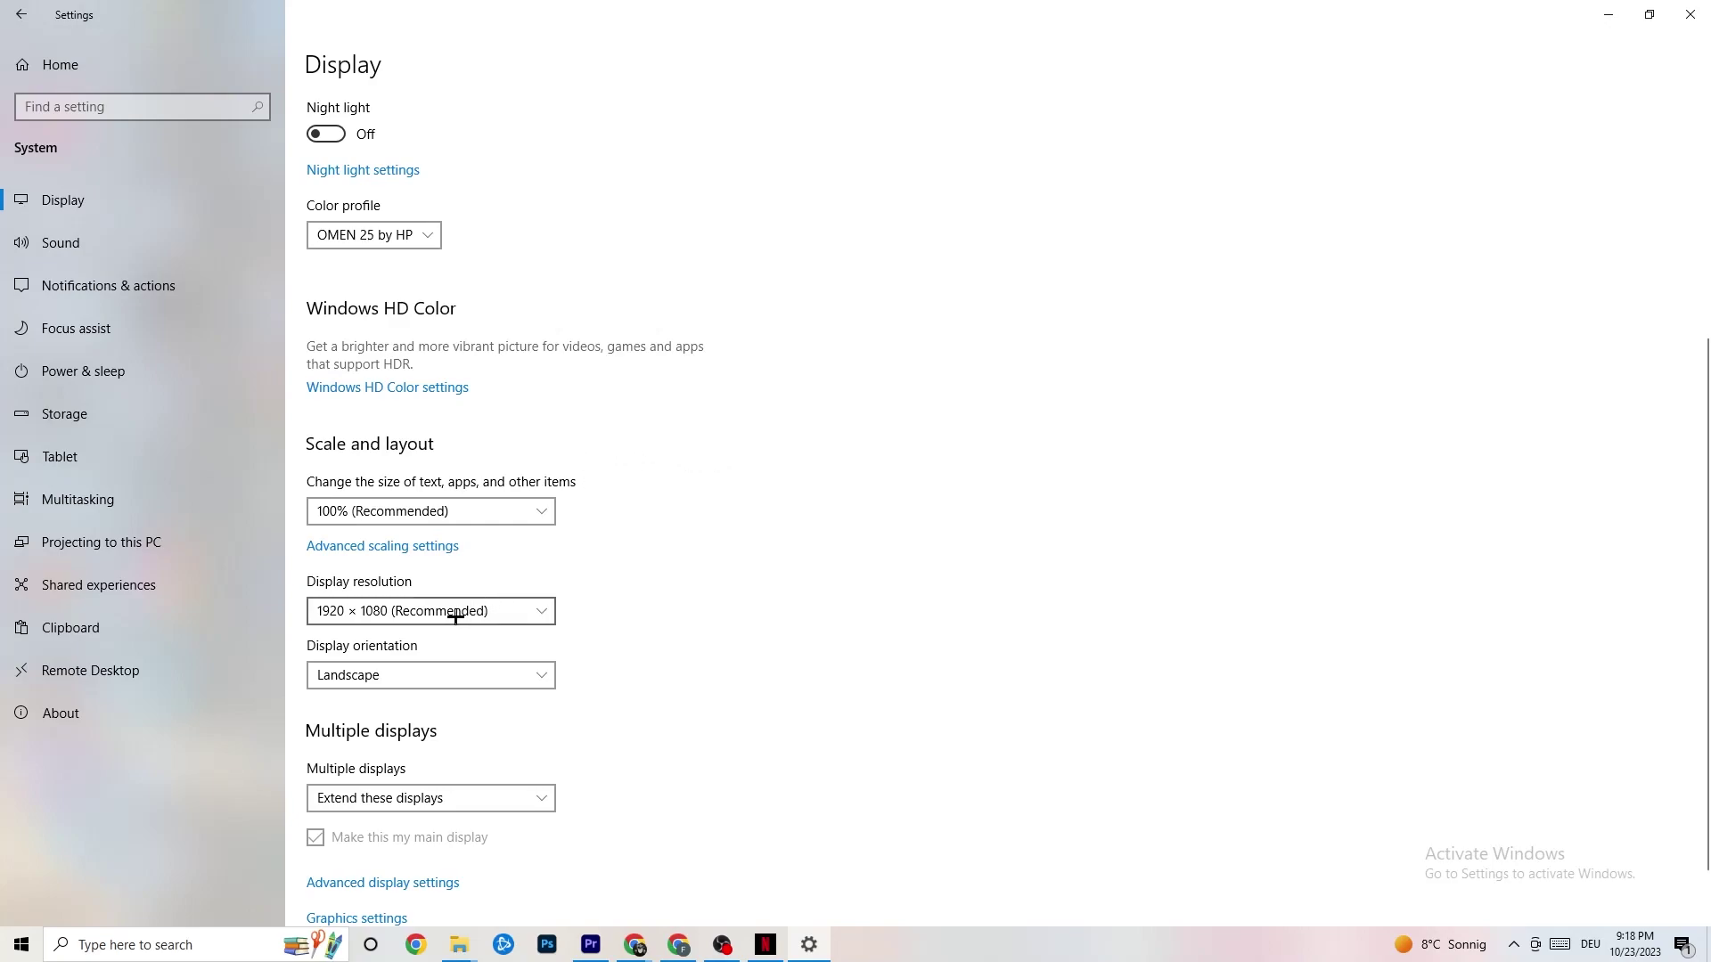
Check the available display resolutions for the main display without changing the selection
click(539, 611)
click(746, 553)
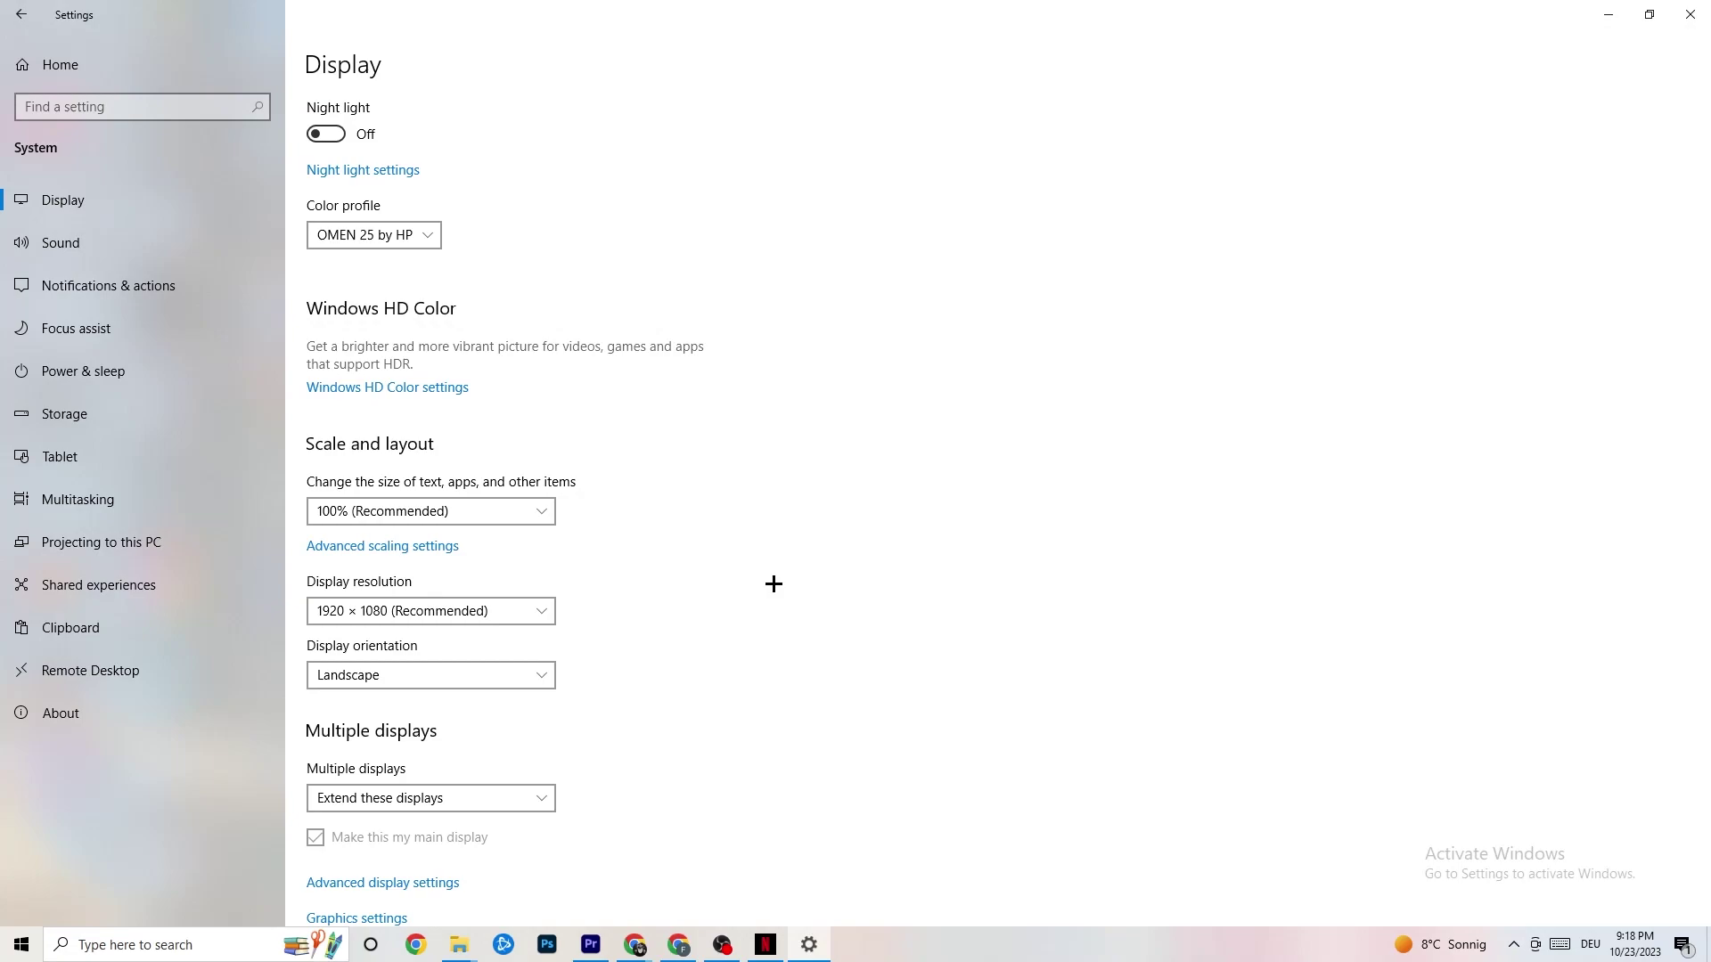
click(541, 611)
click(708, 569)
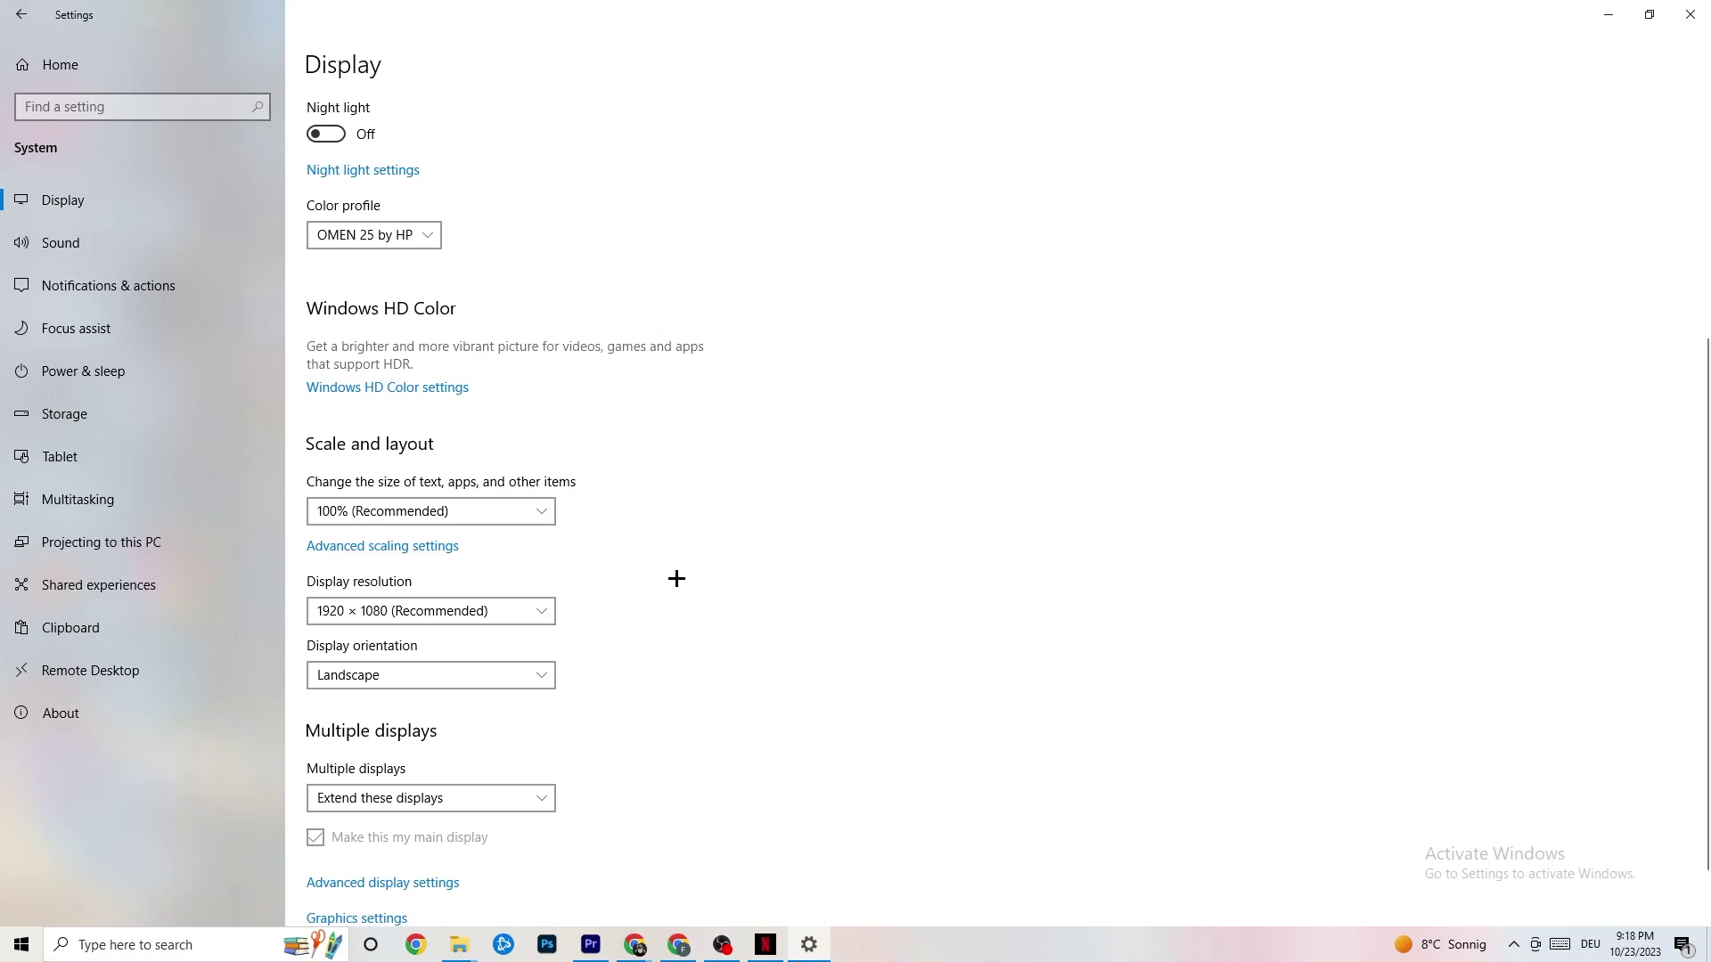
Review the Storage Sense configuration, including the recycle bin retention options, and leave the page
click(111, 428)
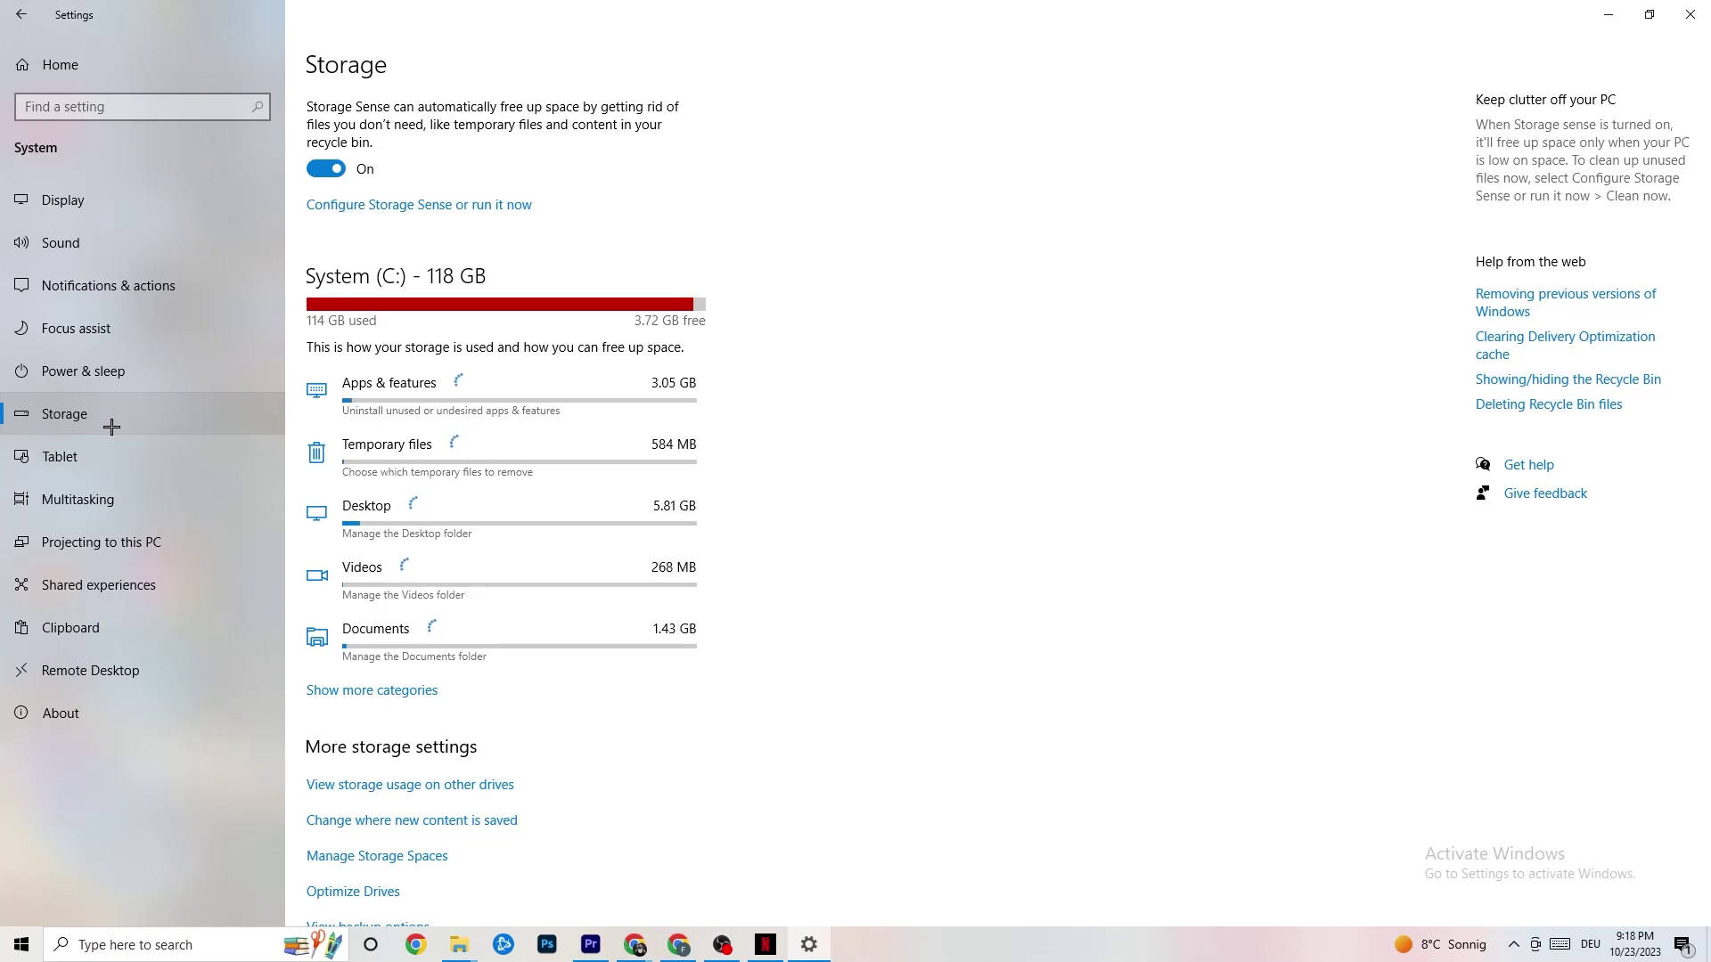
click(493, 206)
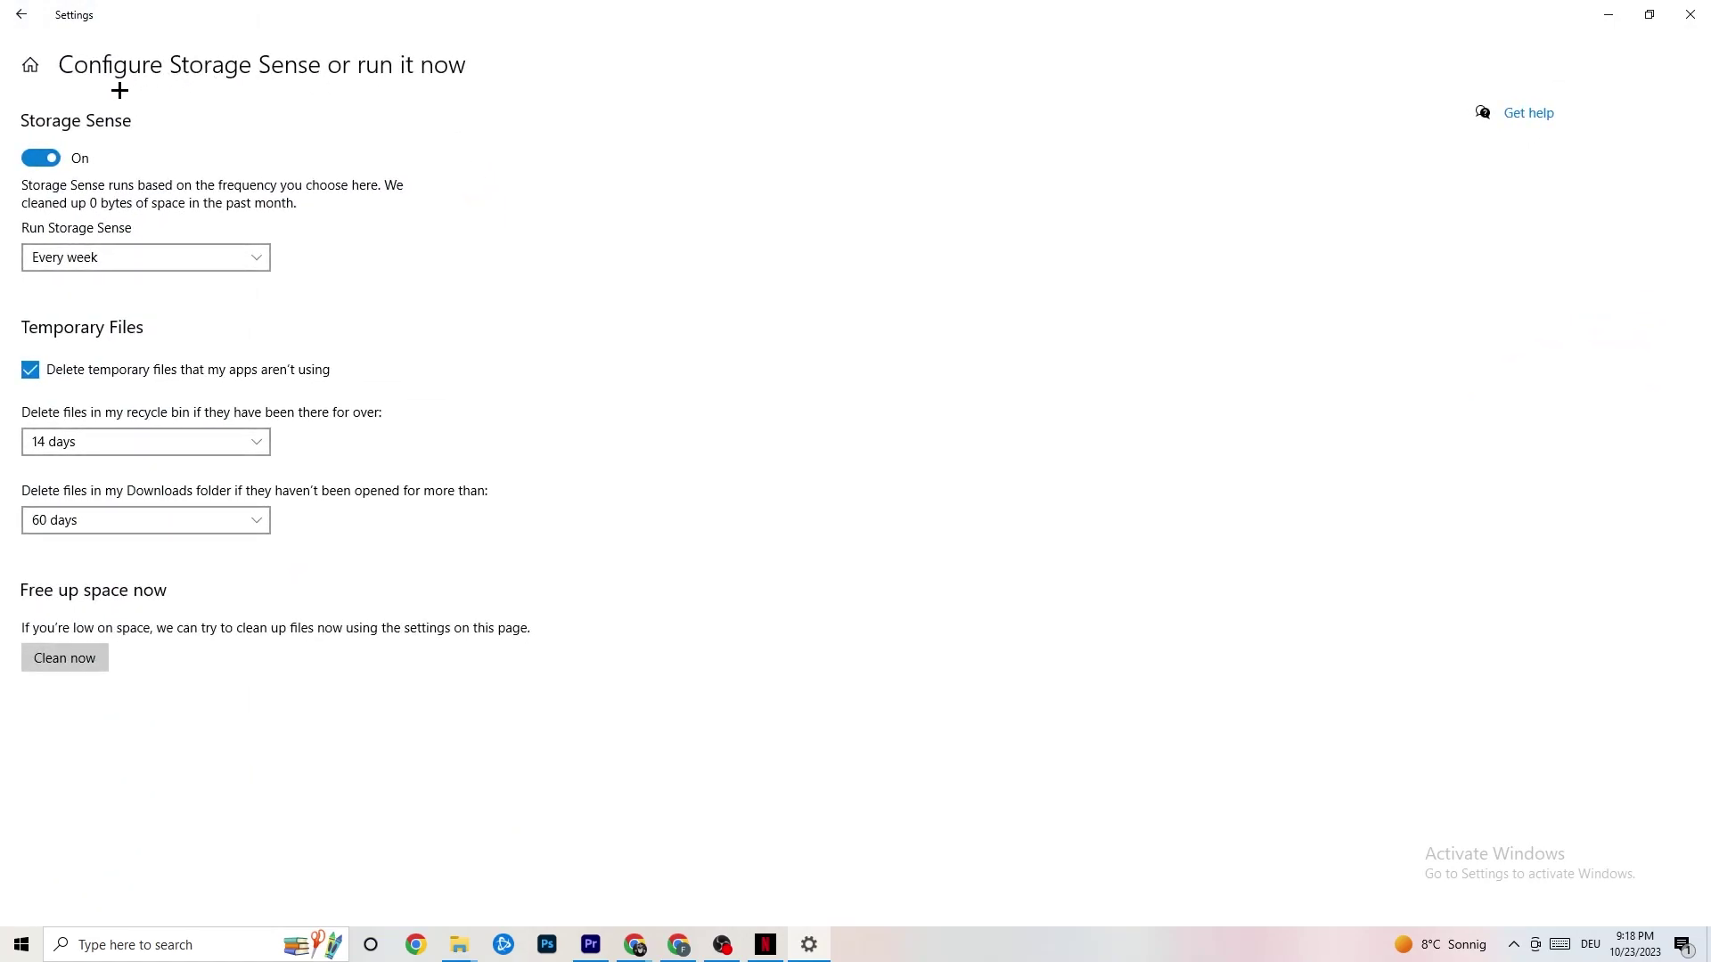
click(164, 439)
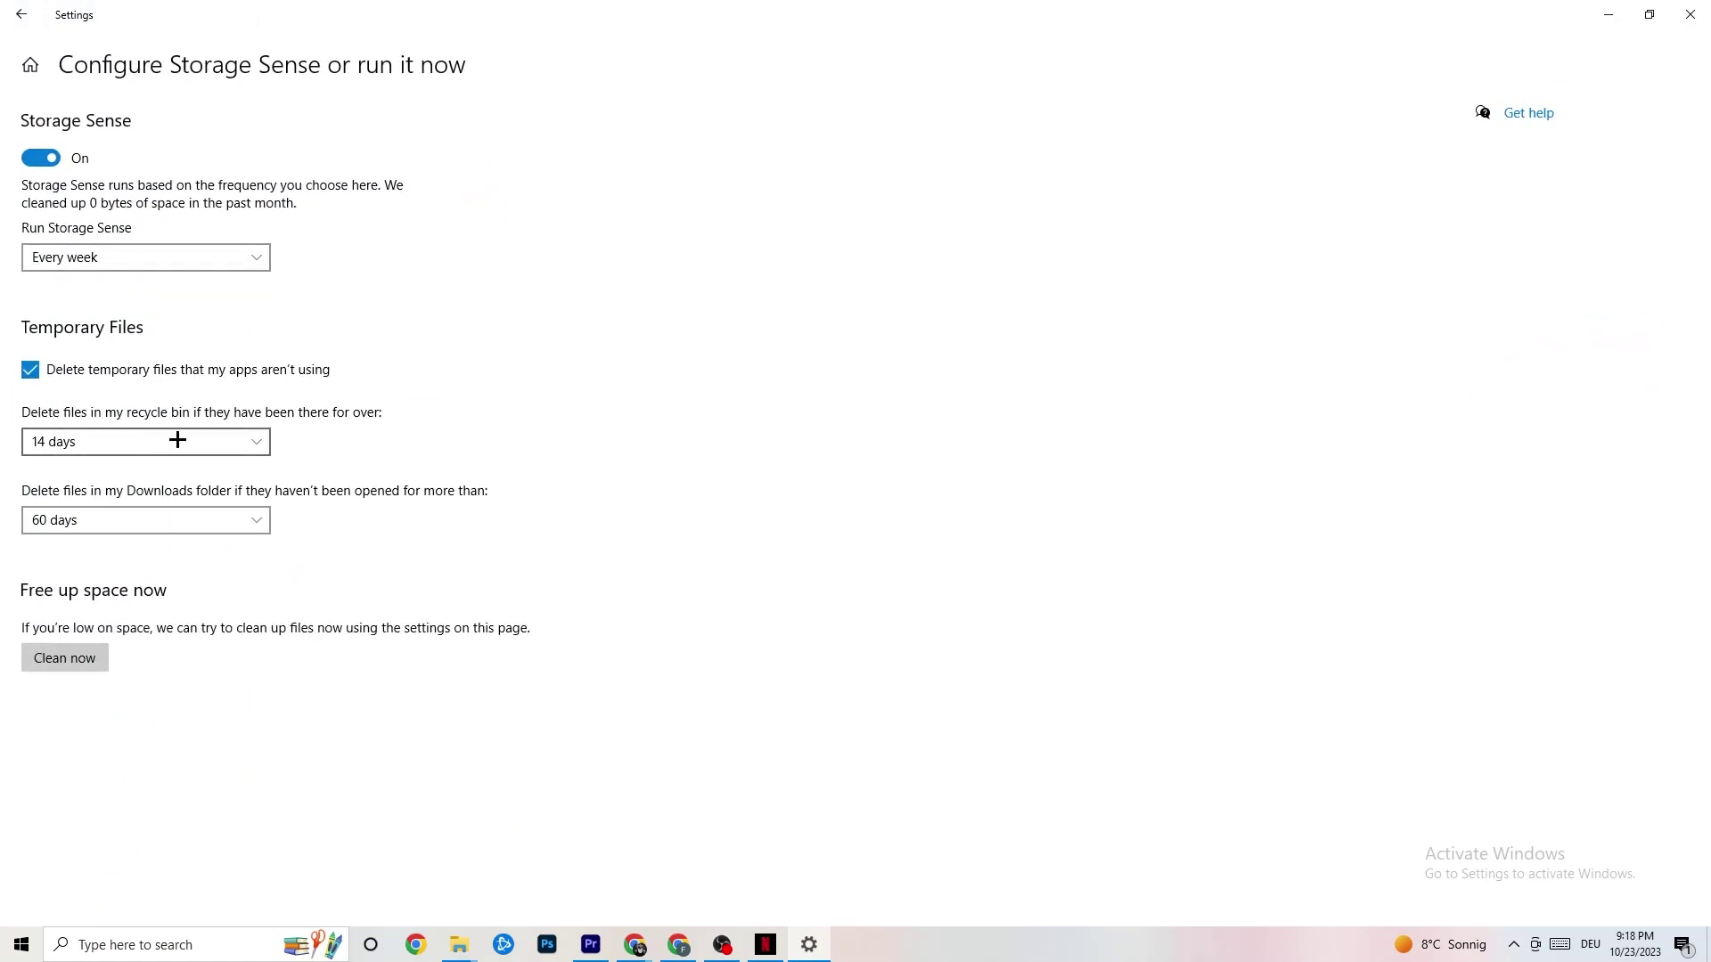
click(191, 315)
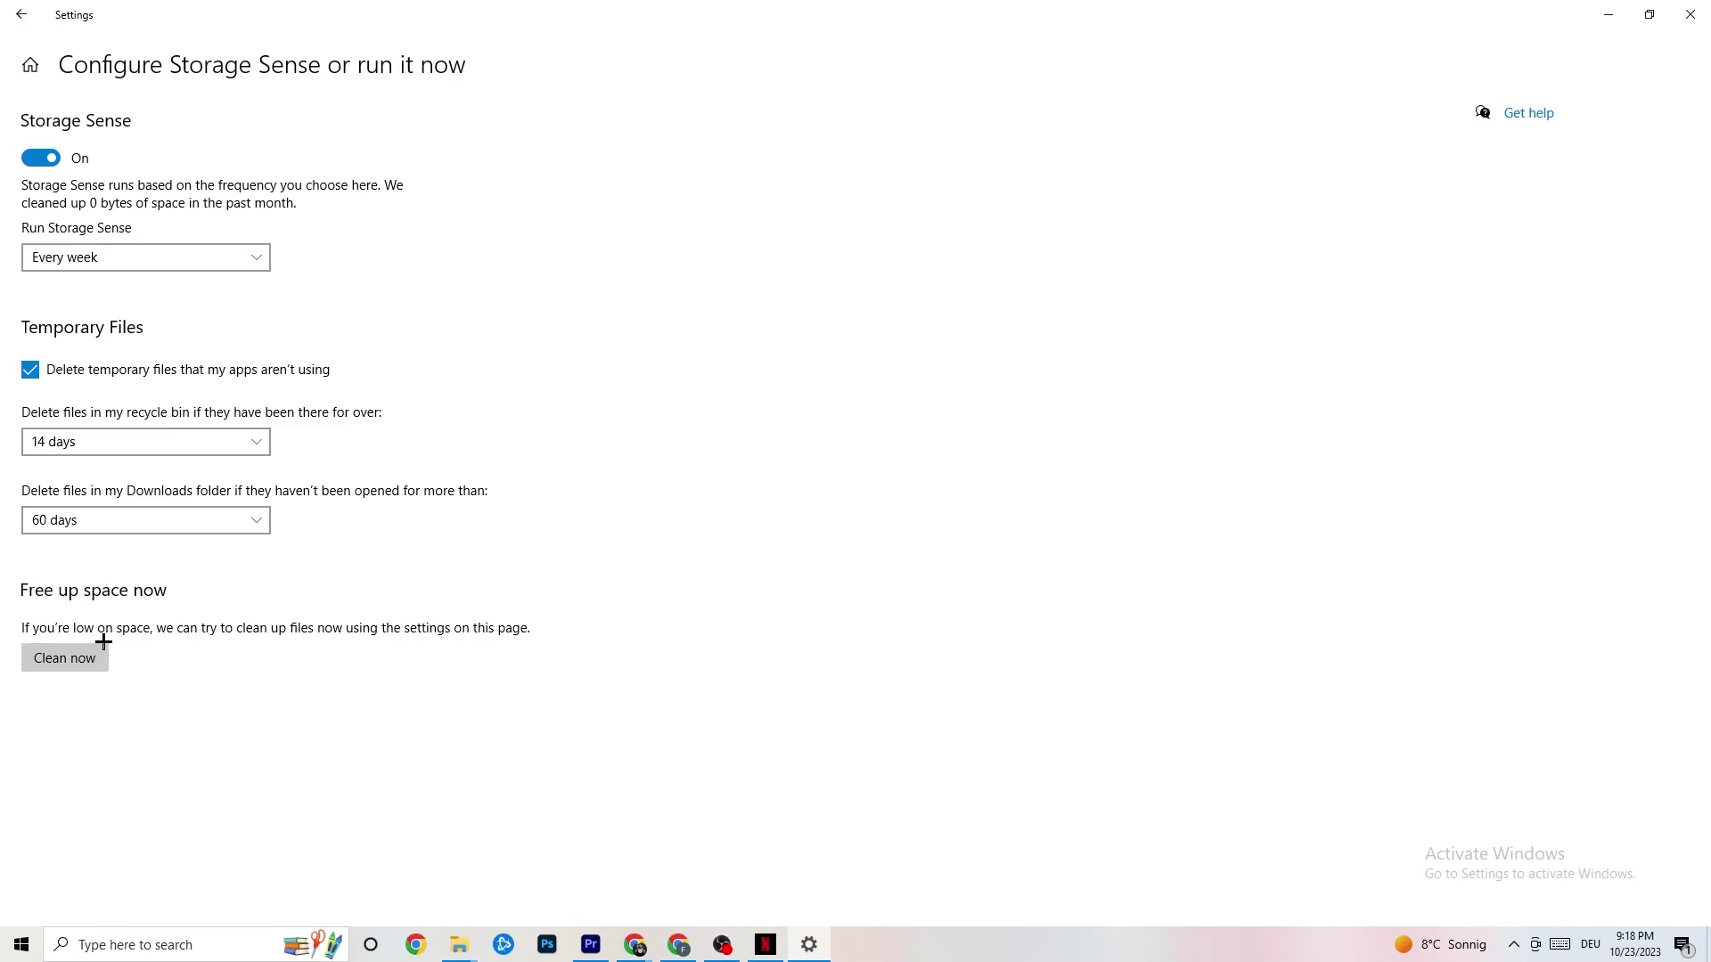
click(16, 7)
Open the additional power settings from the Power & sleep page, view the available power plans, and close Power Options
click(393, 318)
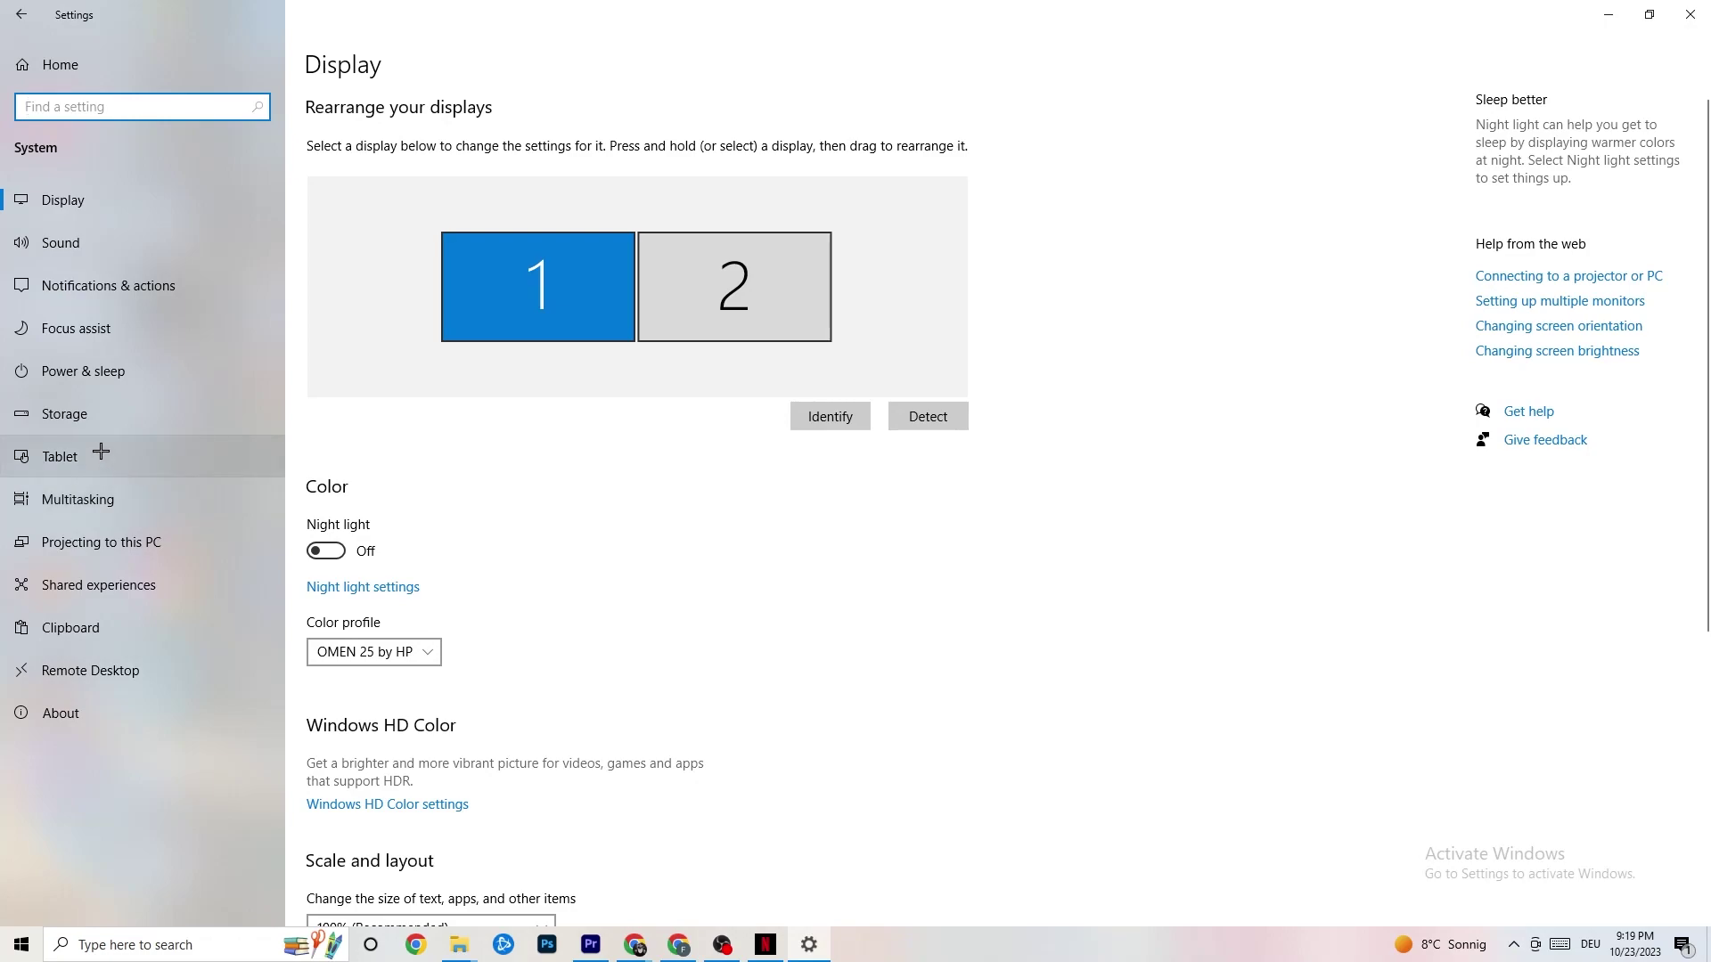
click(61, 366)
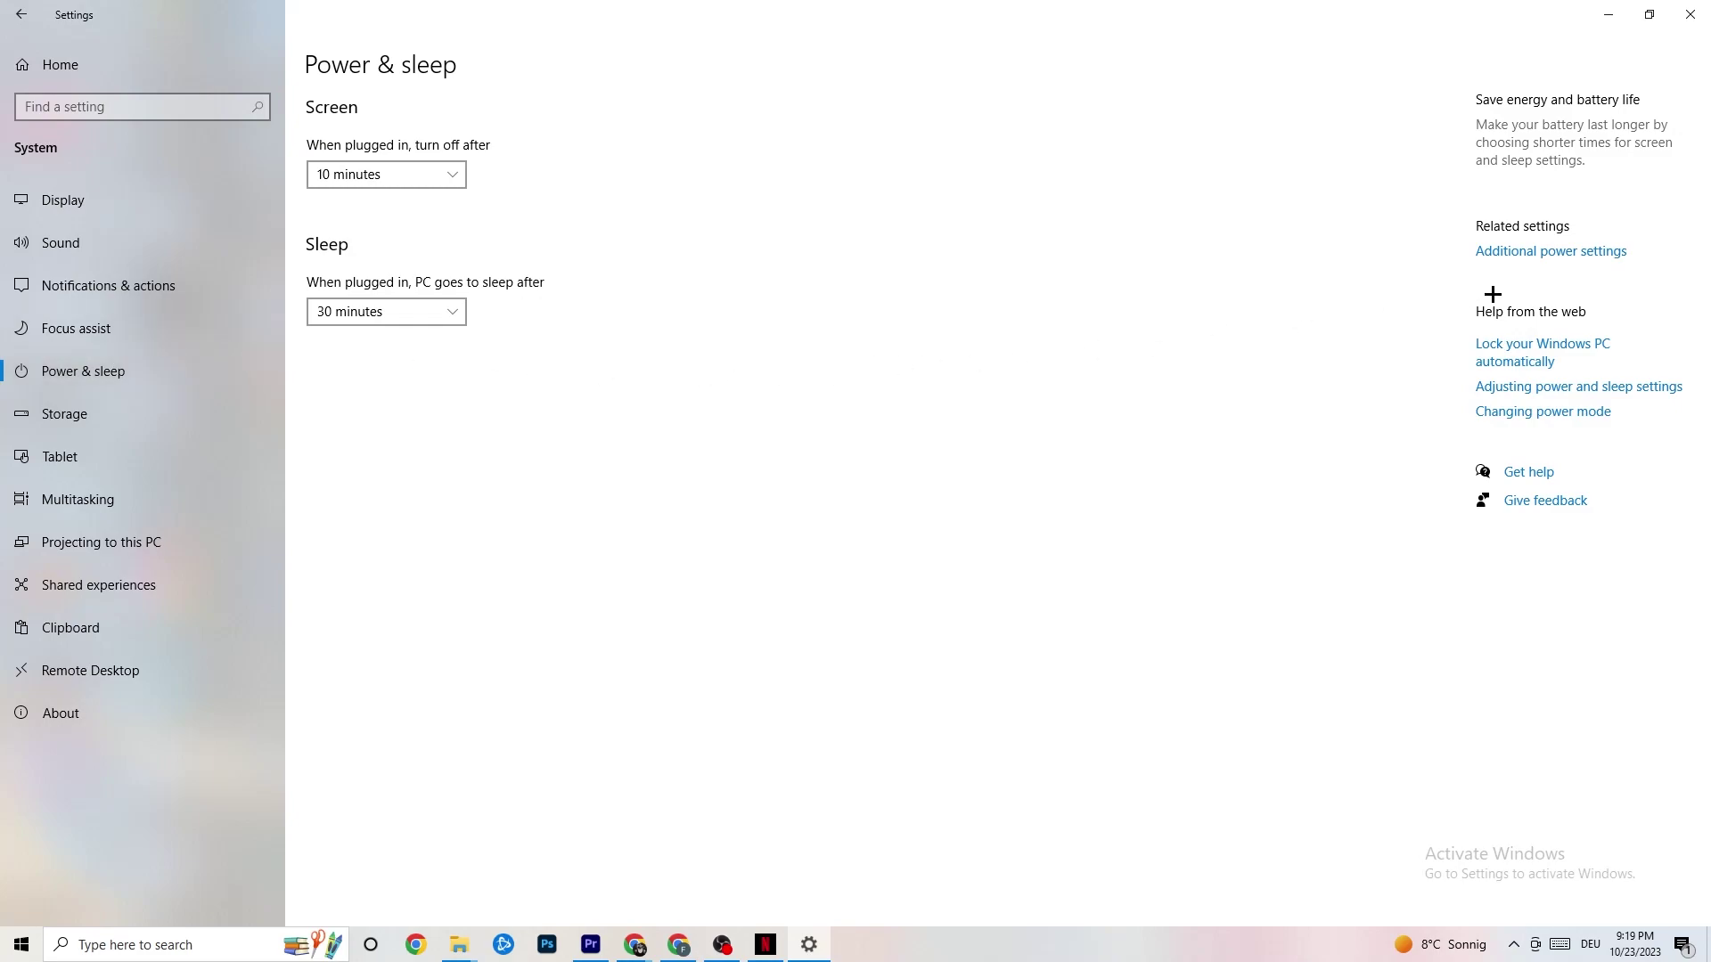
click(1536, 250)
drag(767, 187, 939, 91)
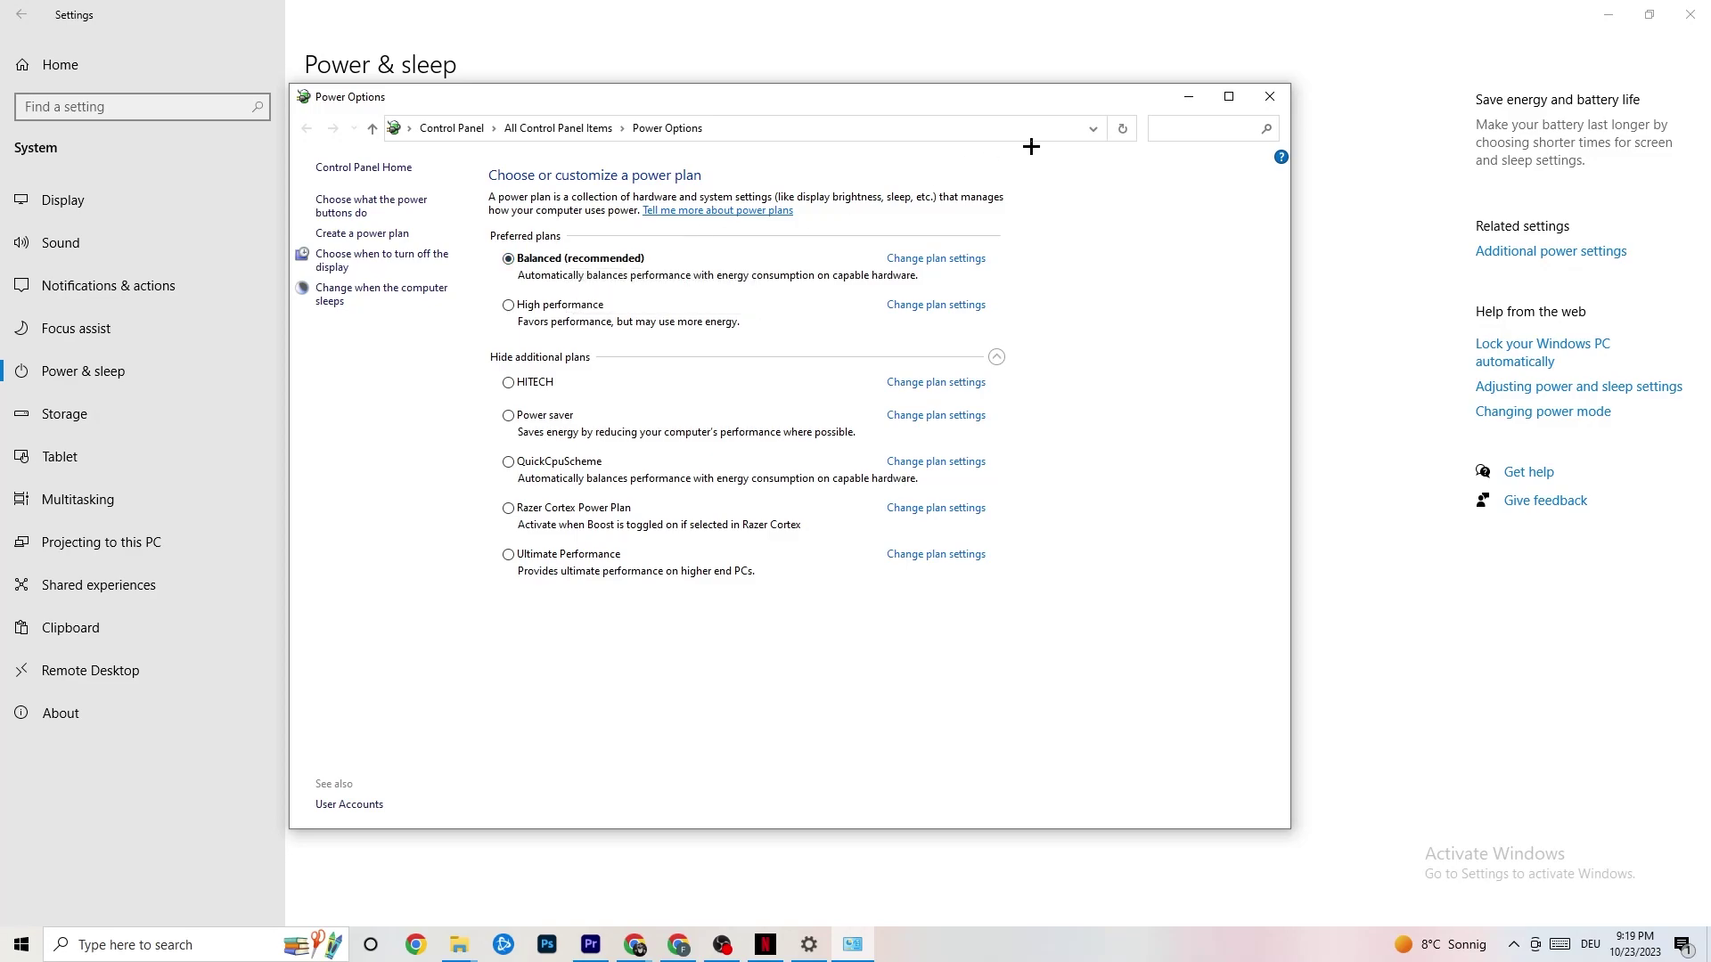
click(1272, 100)
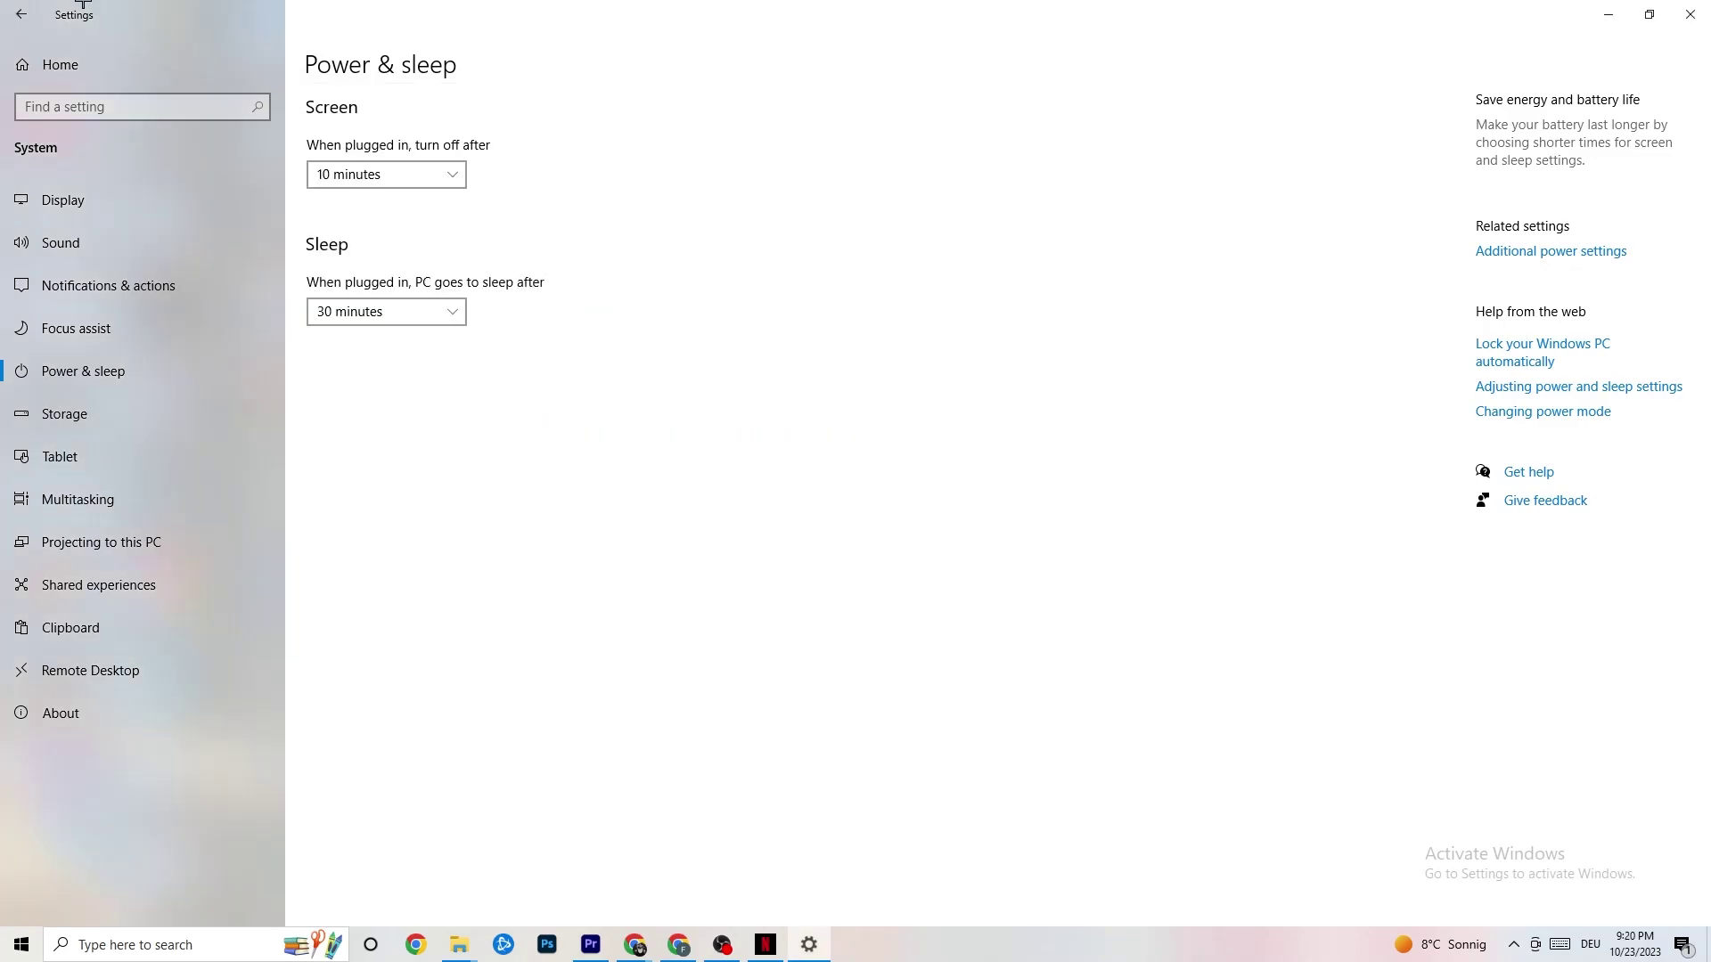
Review the Gaming settings for Xbox Game Bar, Captures and Game Mode
click(27, 13)
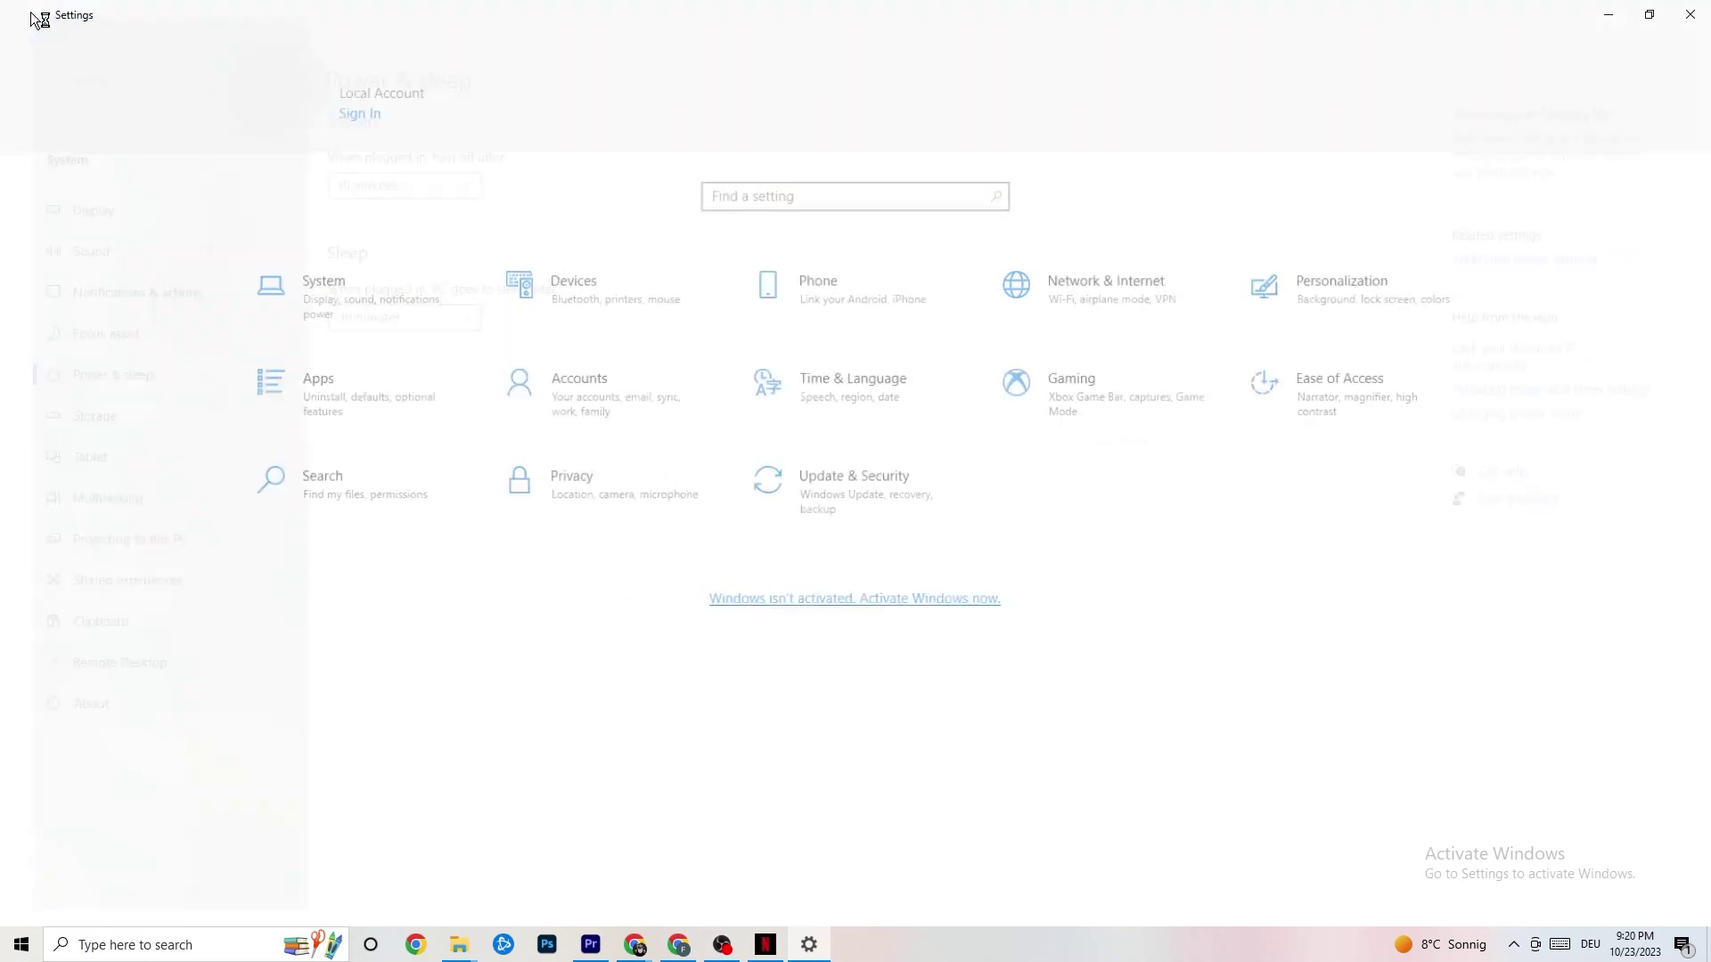
click(1084, 418)
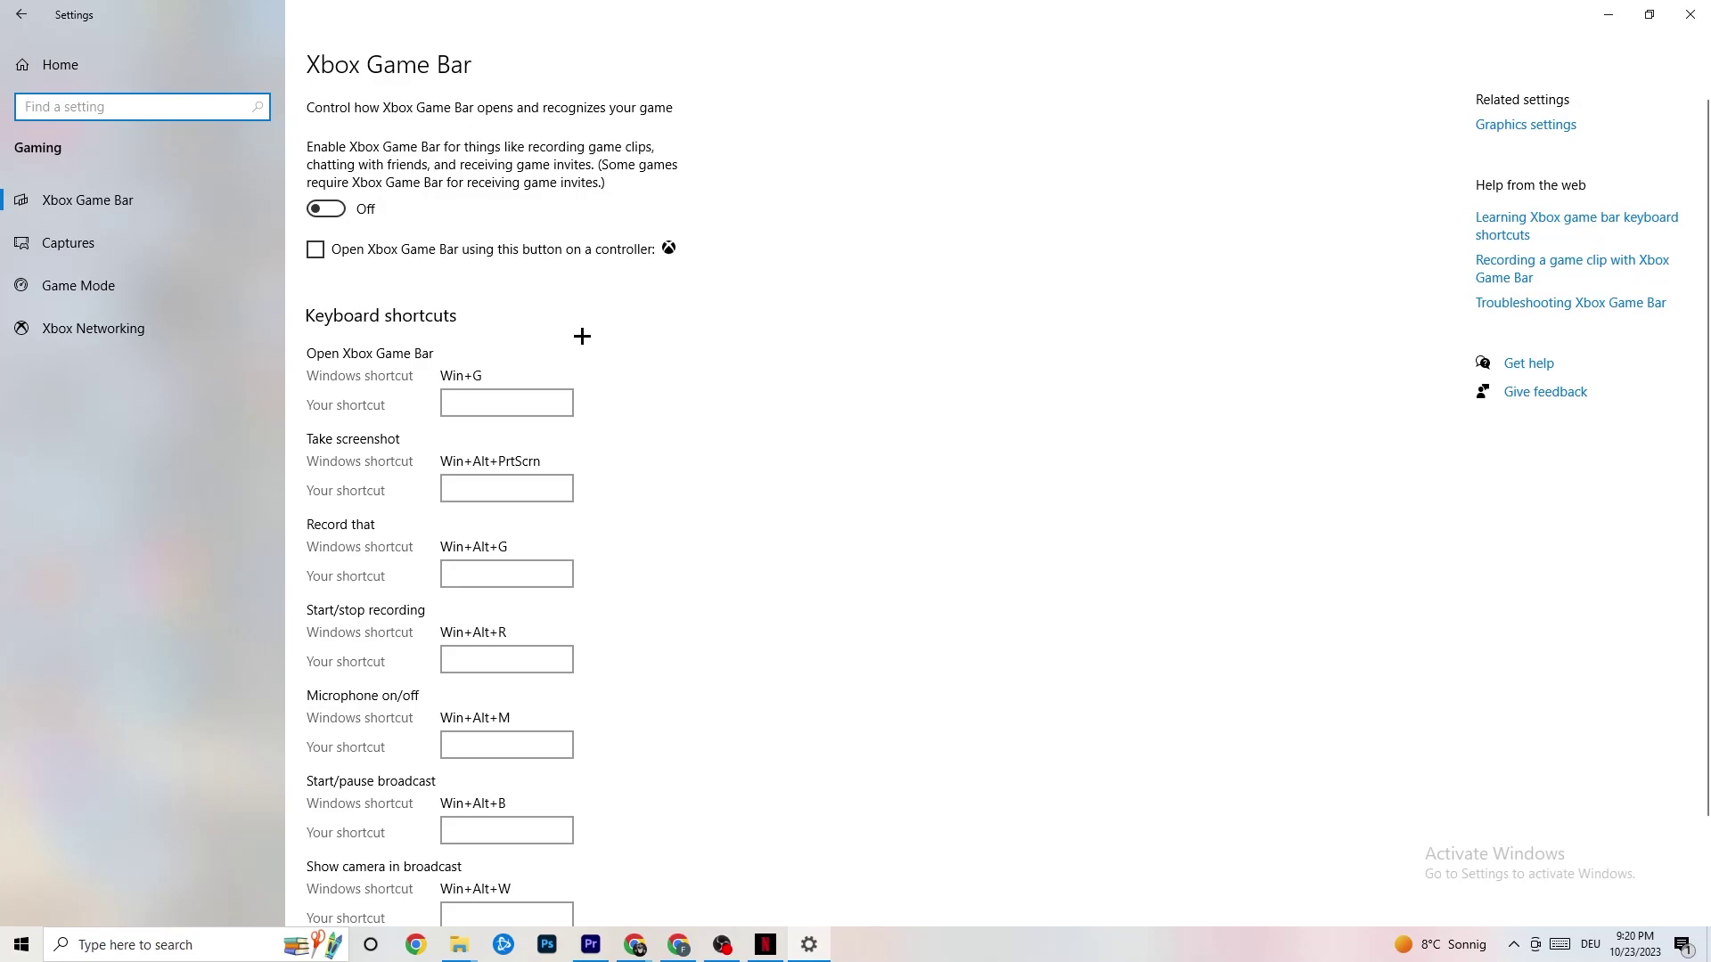
scroll(618, 446, down, 2)
scroll(650, 507, up, 2)
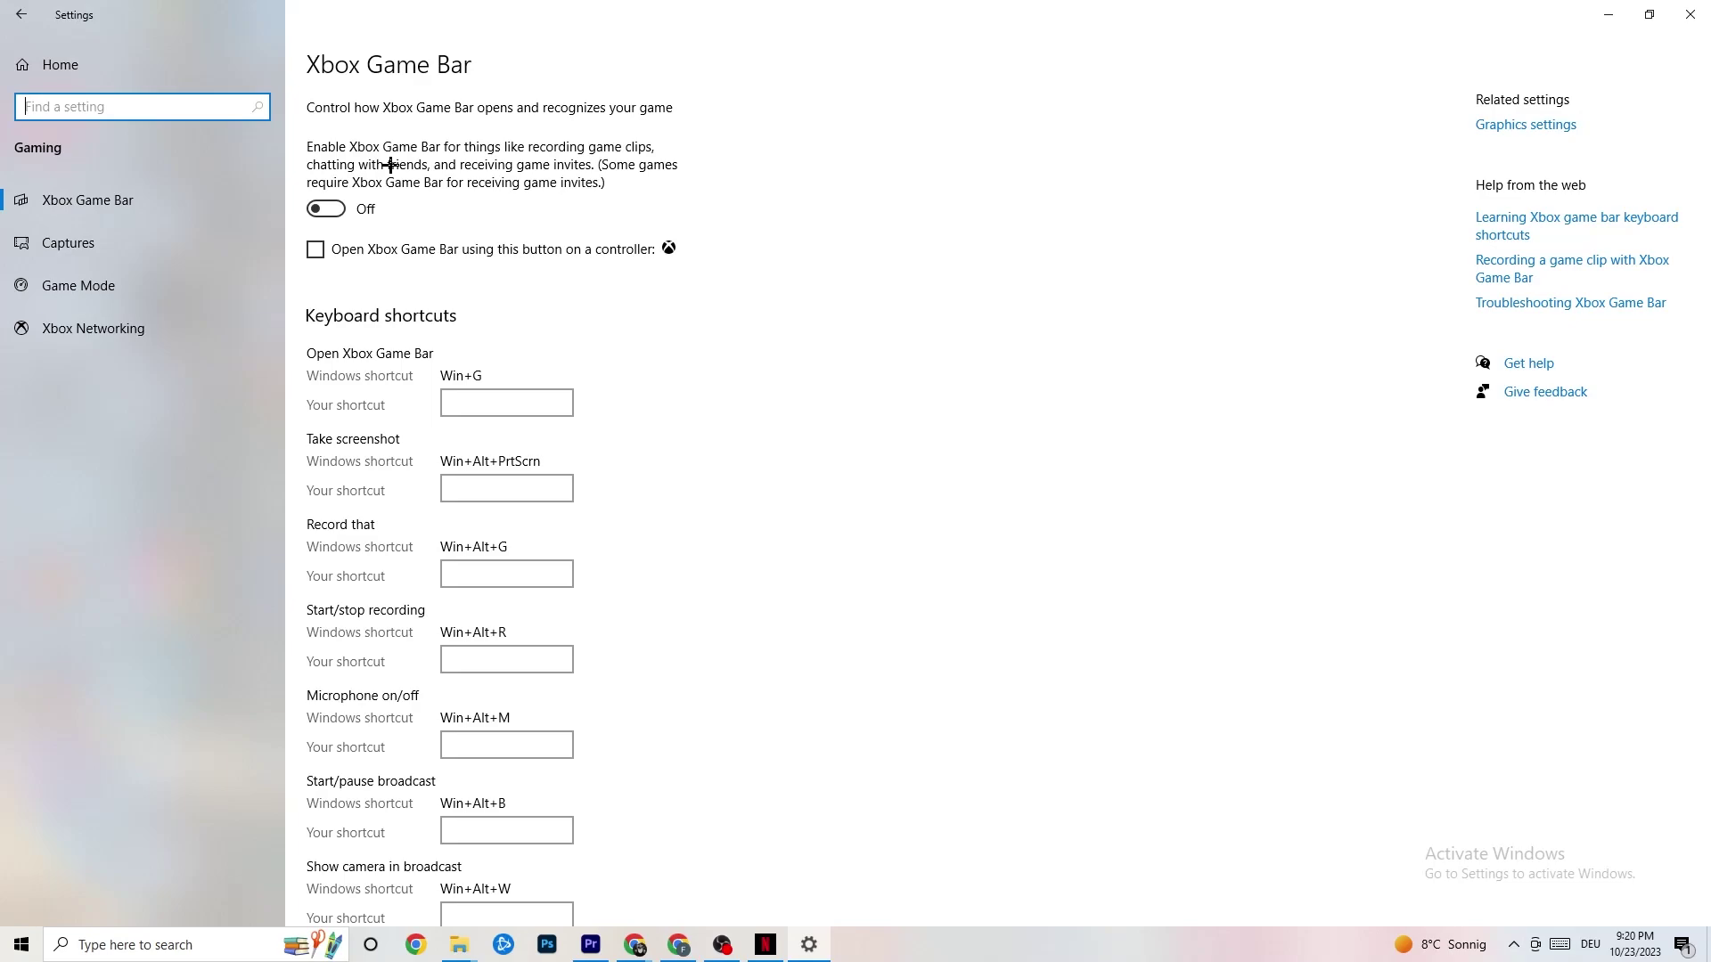
click(326, 208)
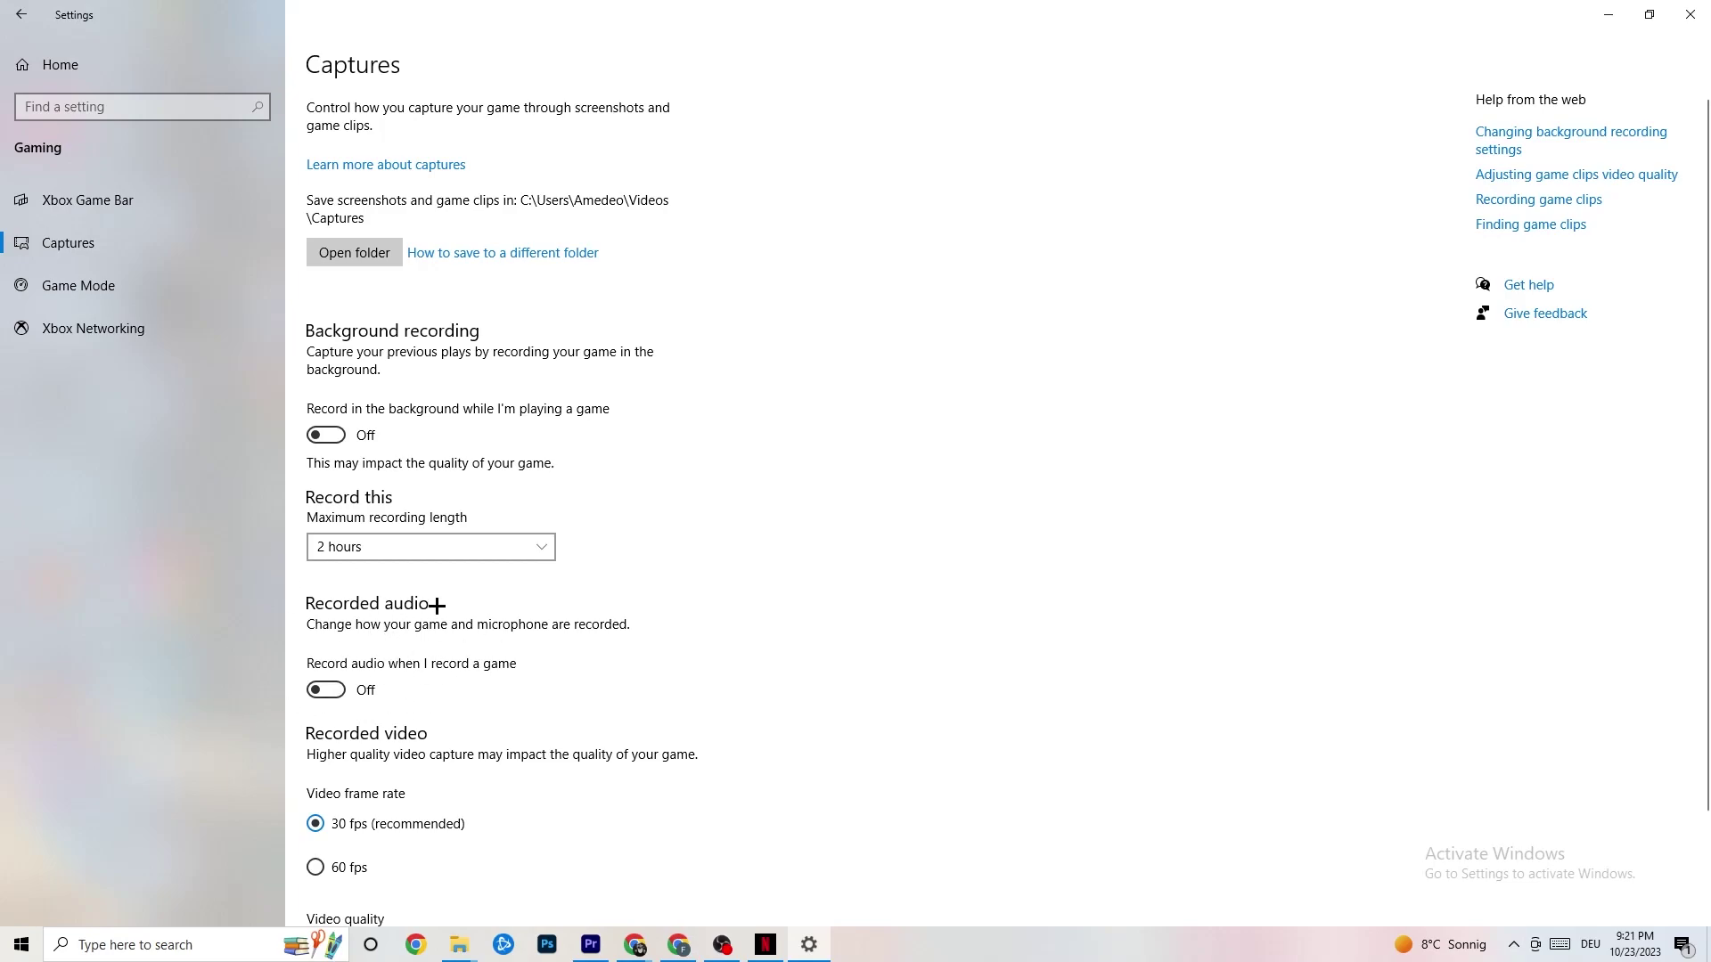
scroll(450, 619, down, 3)
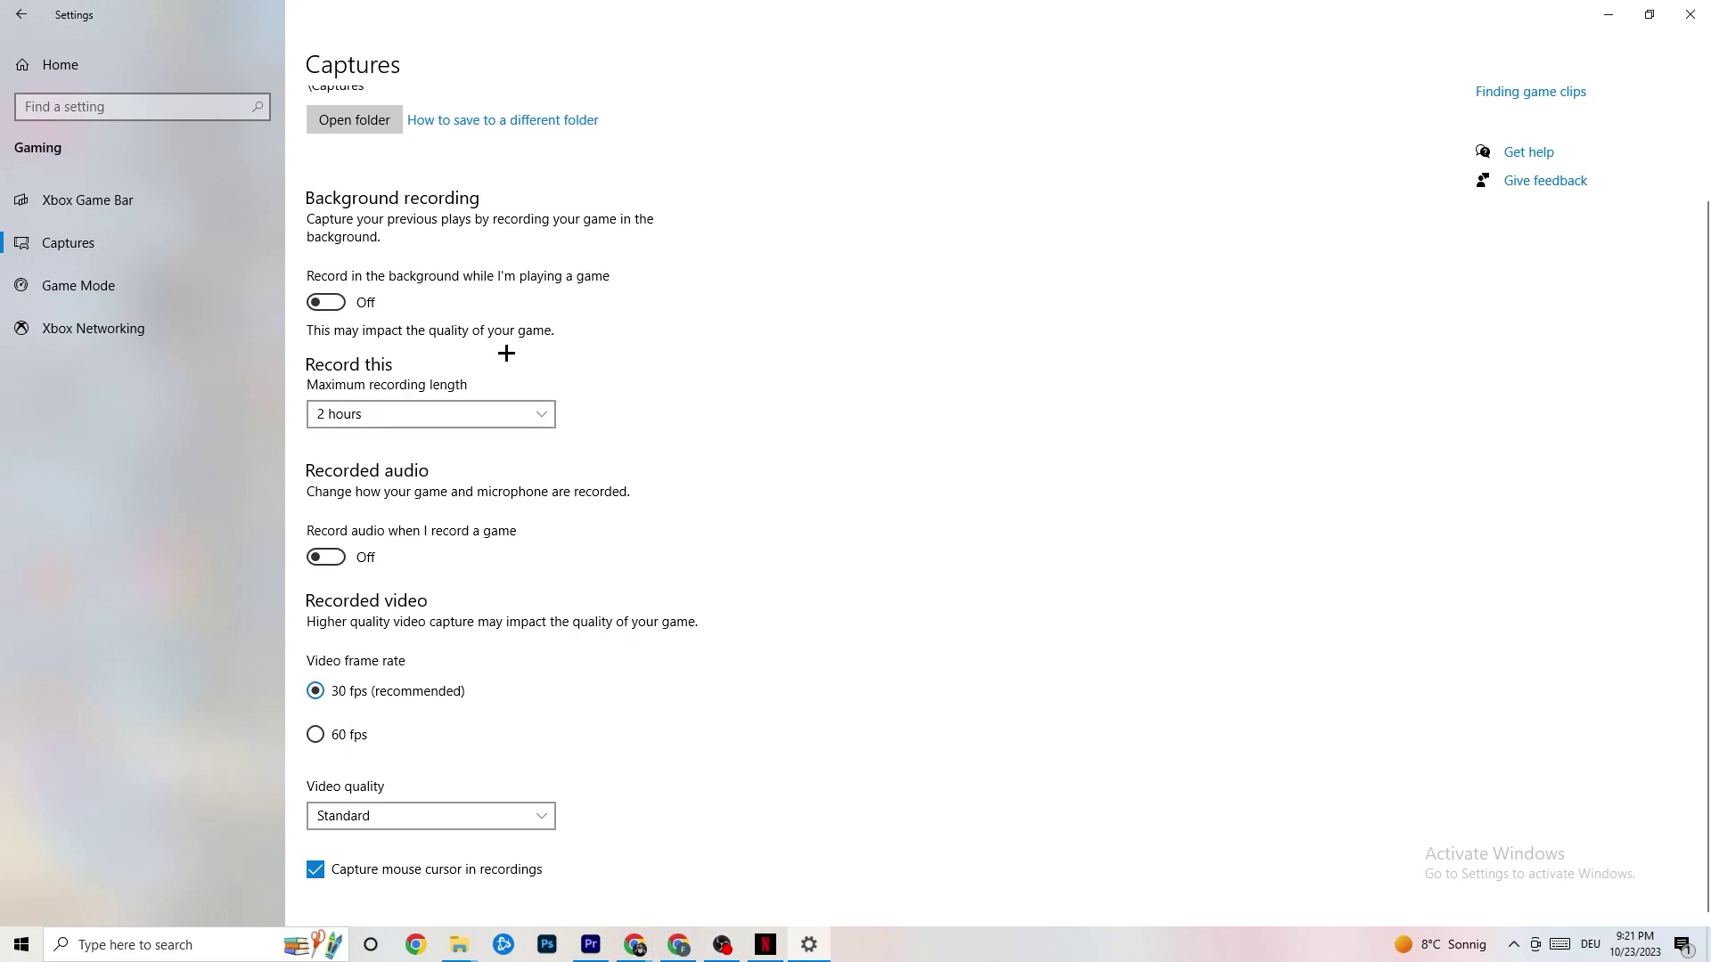
click(124, 285)
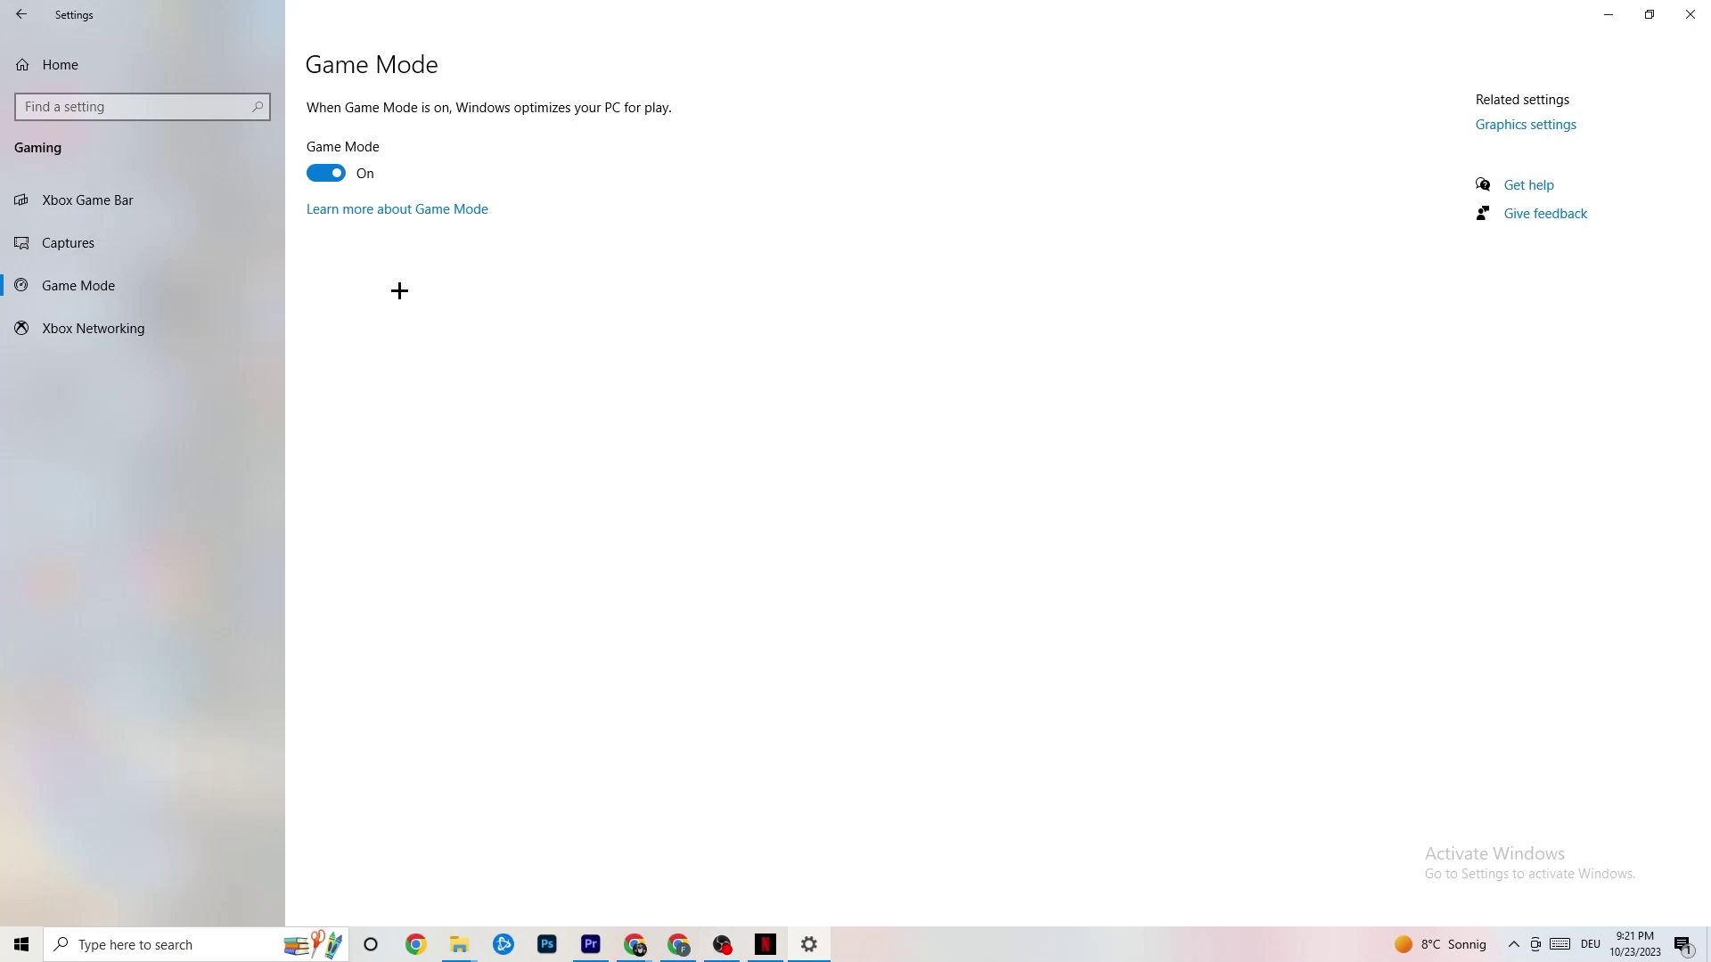
Review the Windows Update and Troubleshoot pages under Update & Security, and close Settings
click(27, 14)
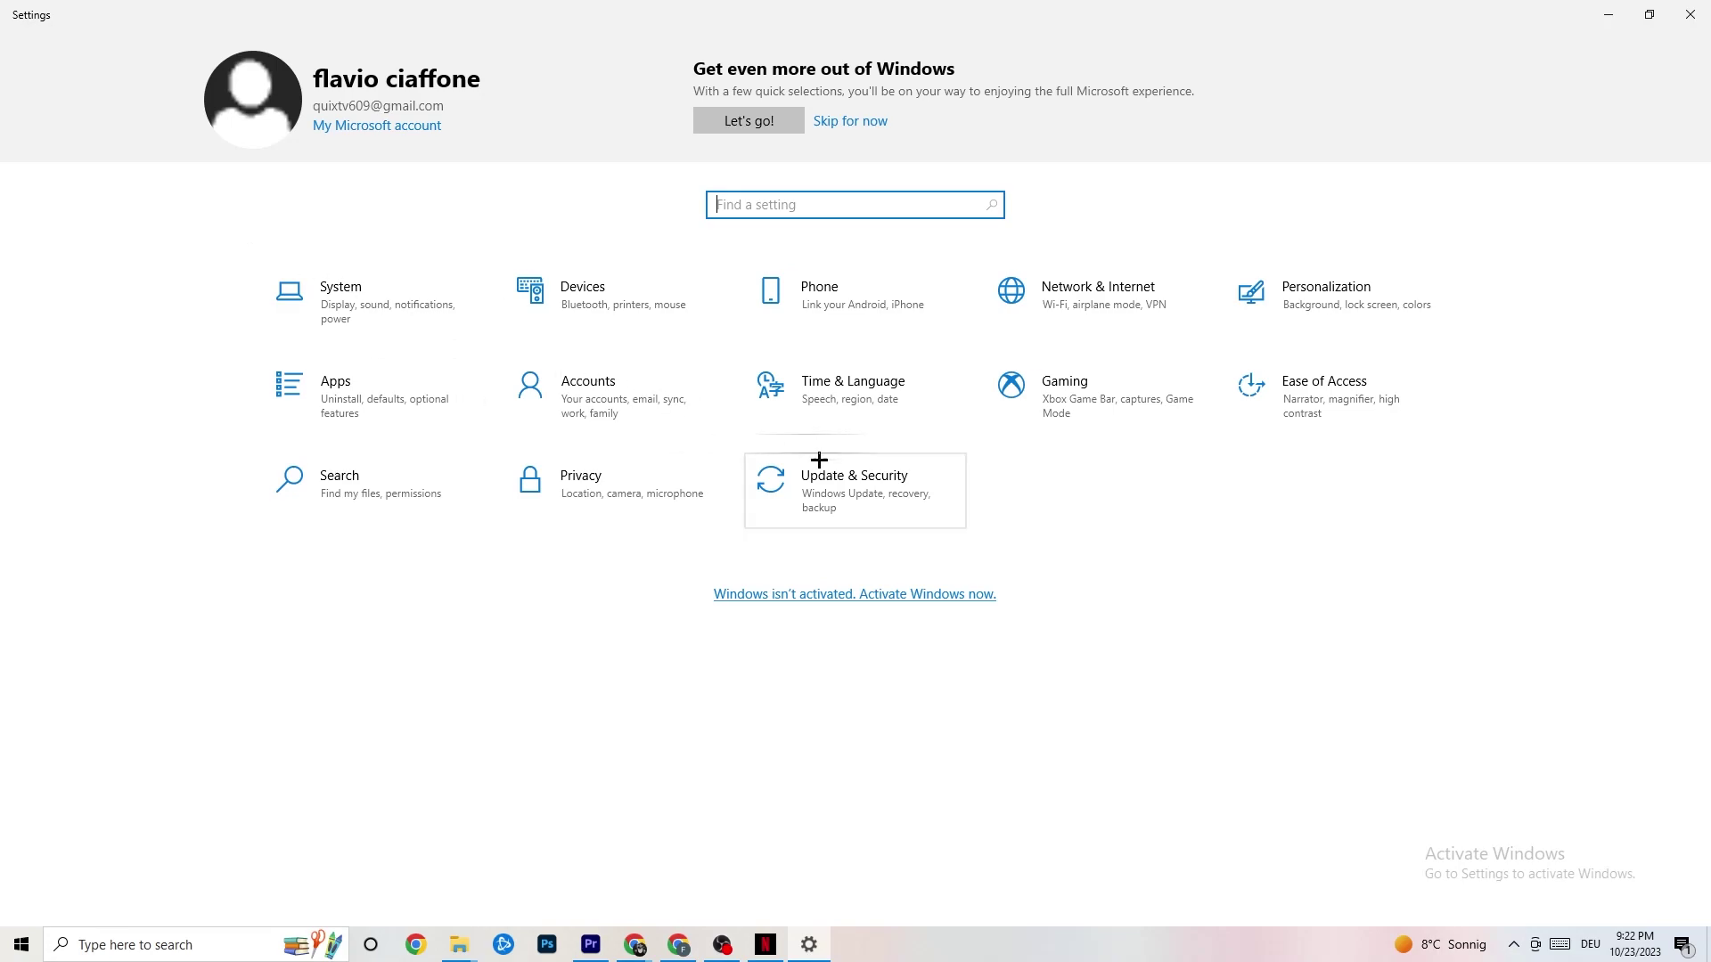
click(886, 506)
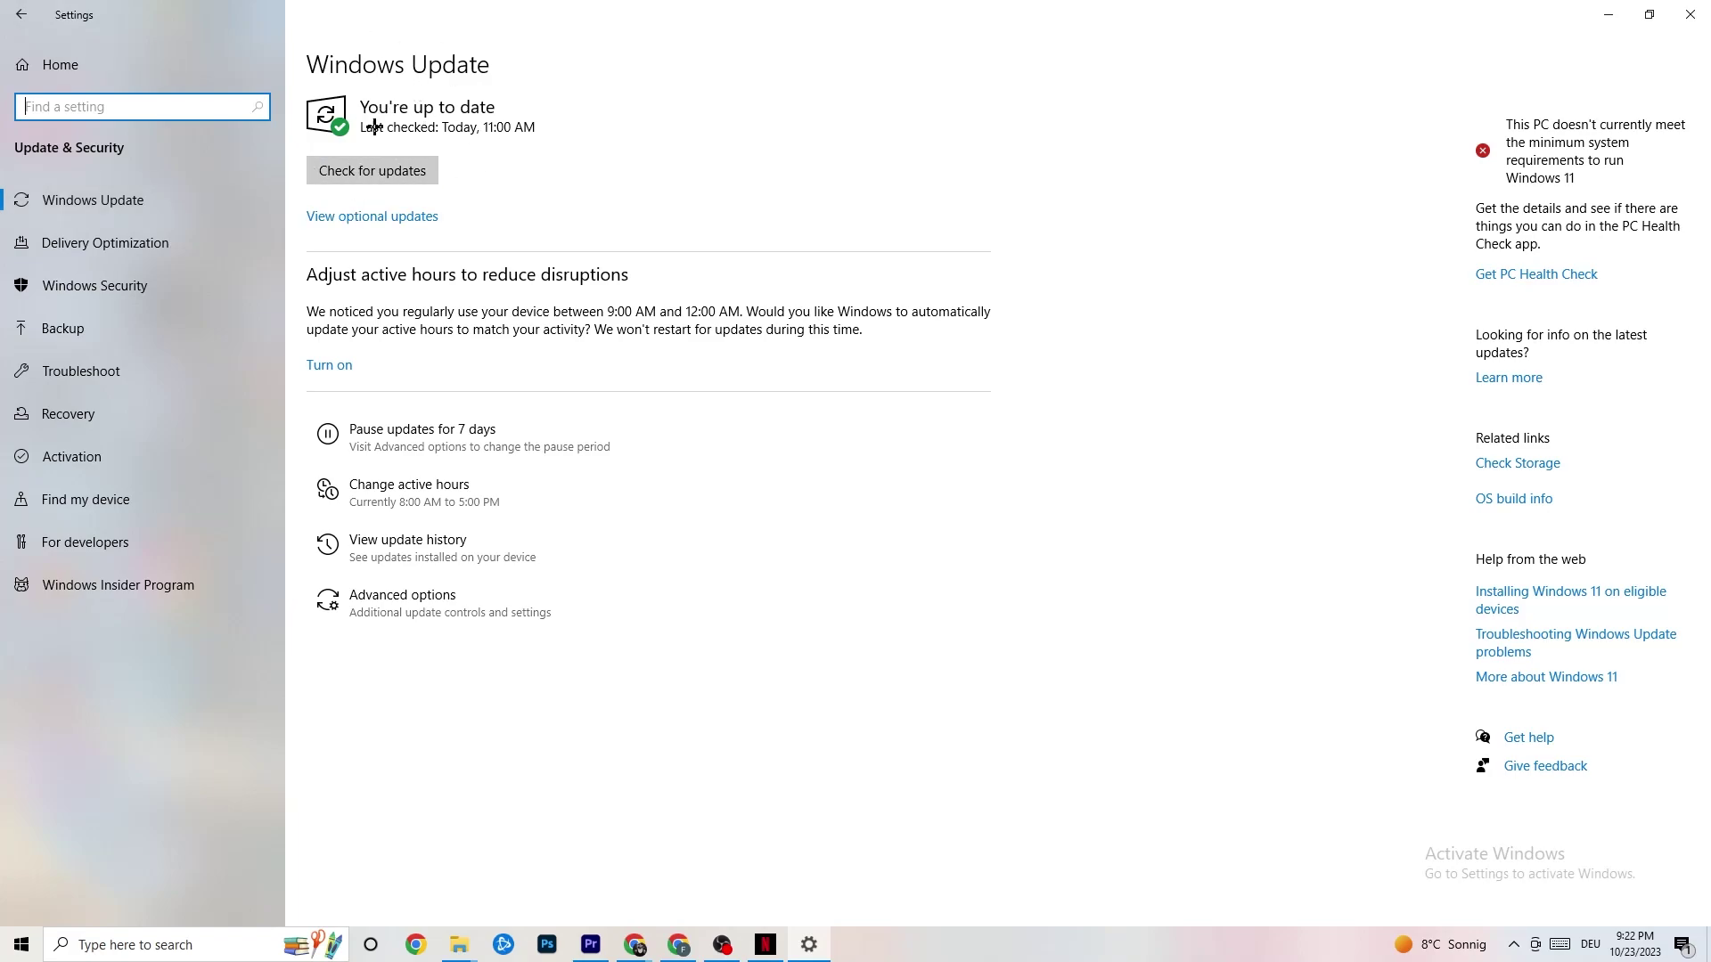
click(546, 159)
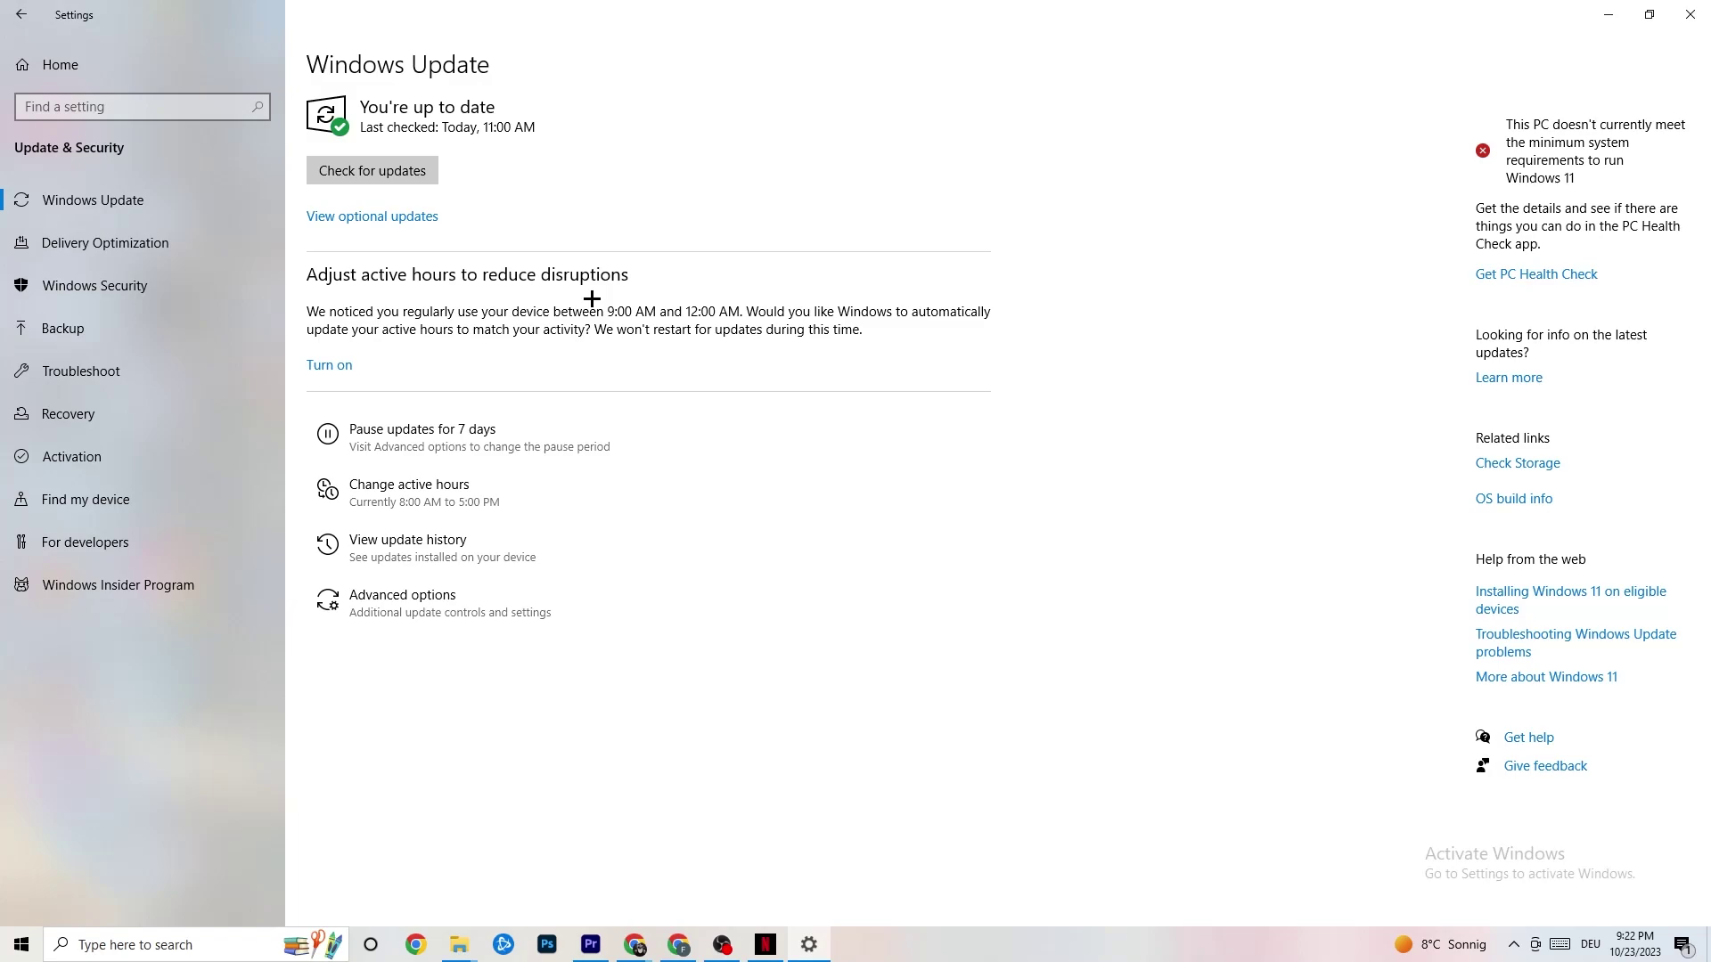
click(136, 373)
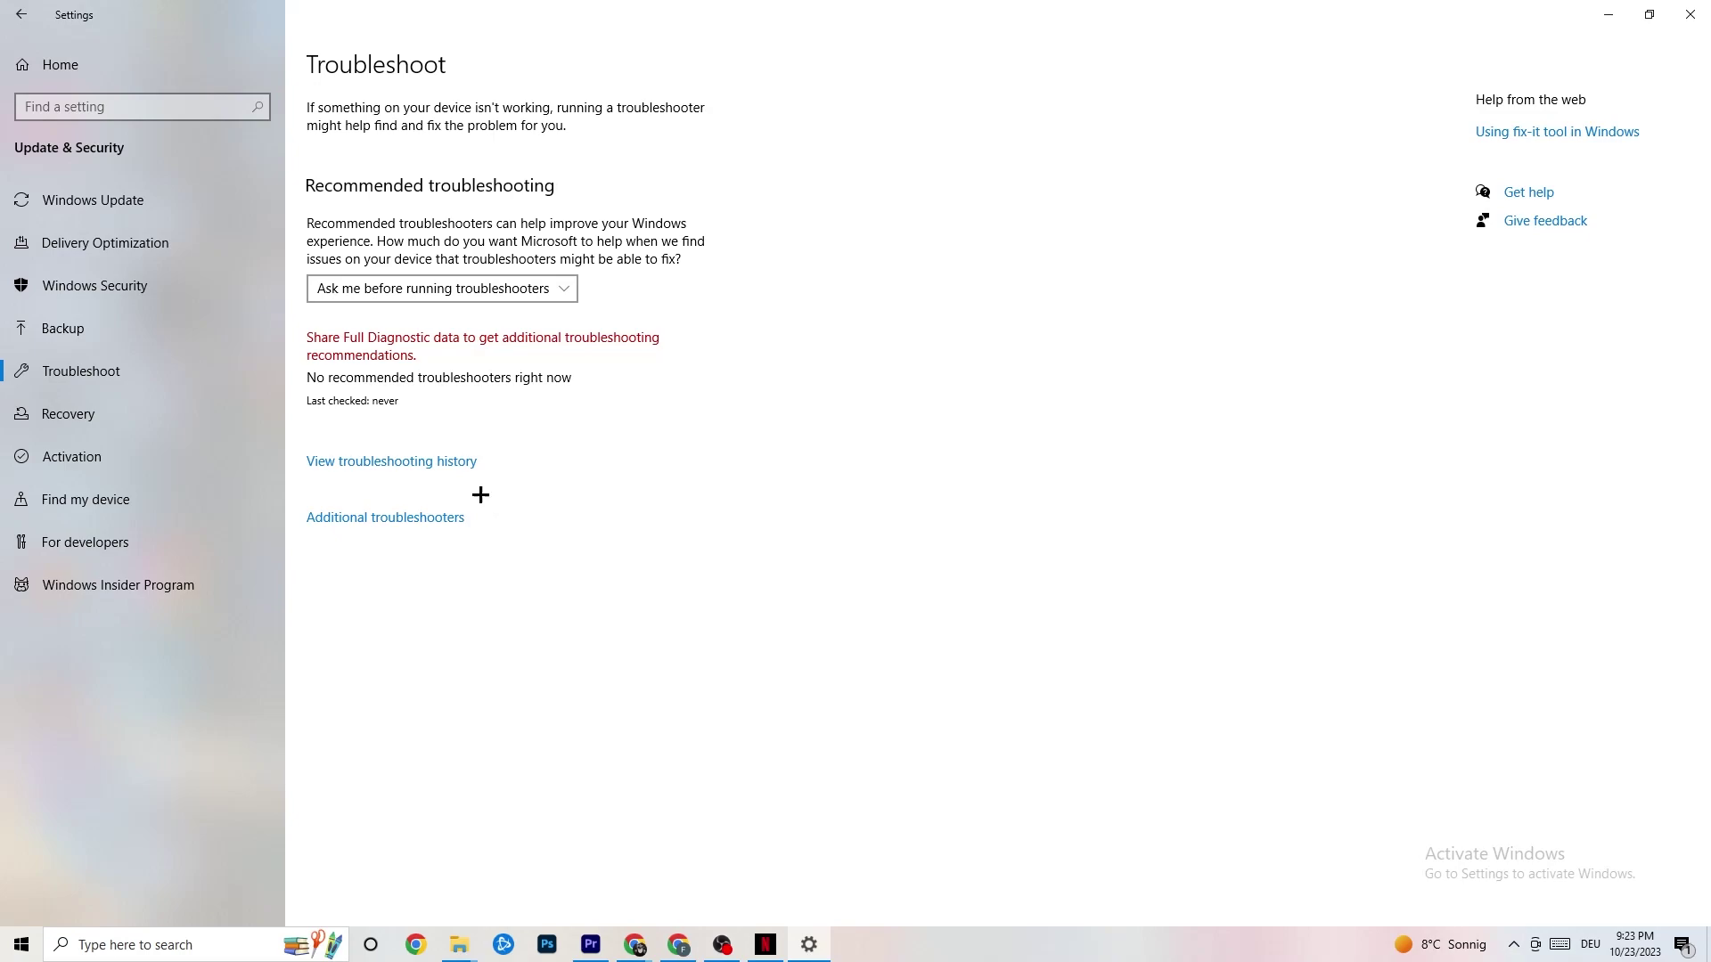
click(1690, 14)
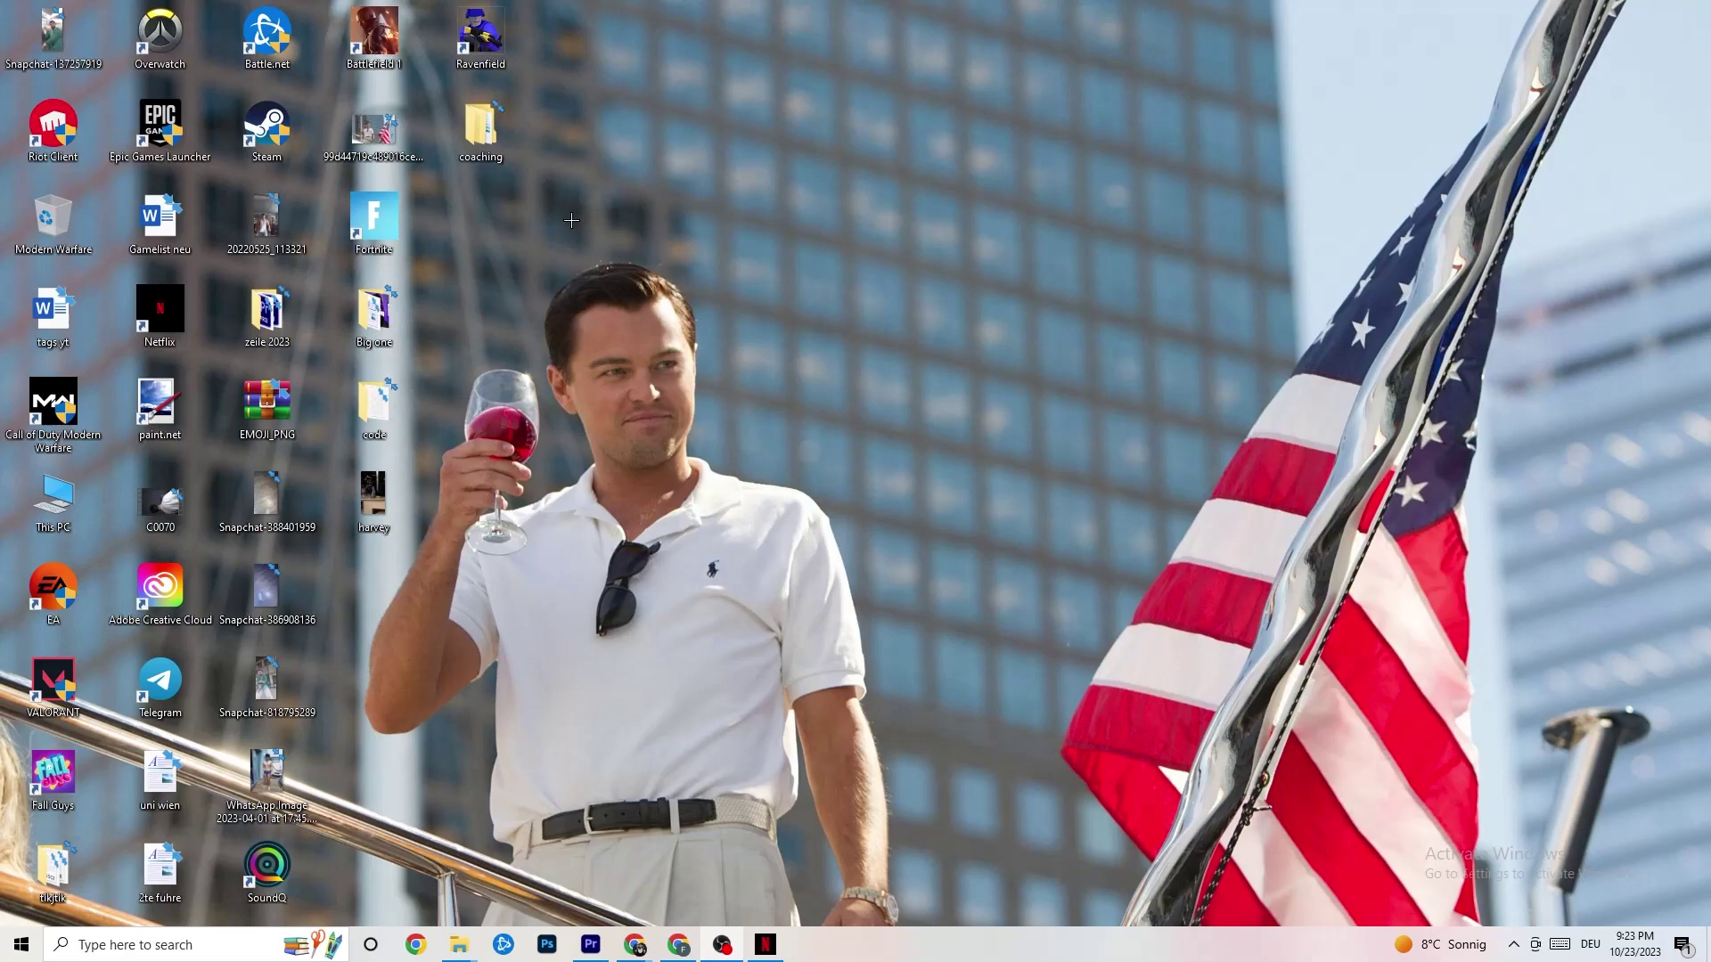
Move the Steam shortcut away from the other icons to an empty area of the desktop
drag(267, 129, 900, 336)
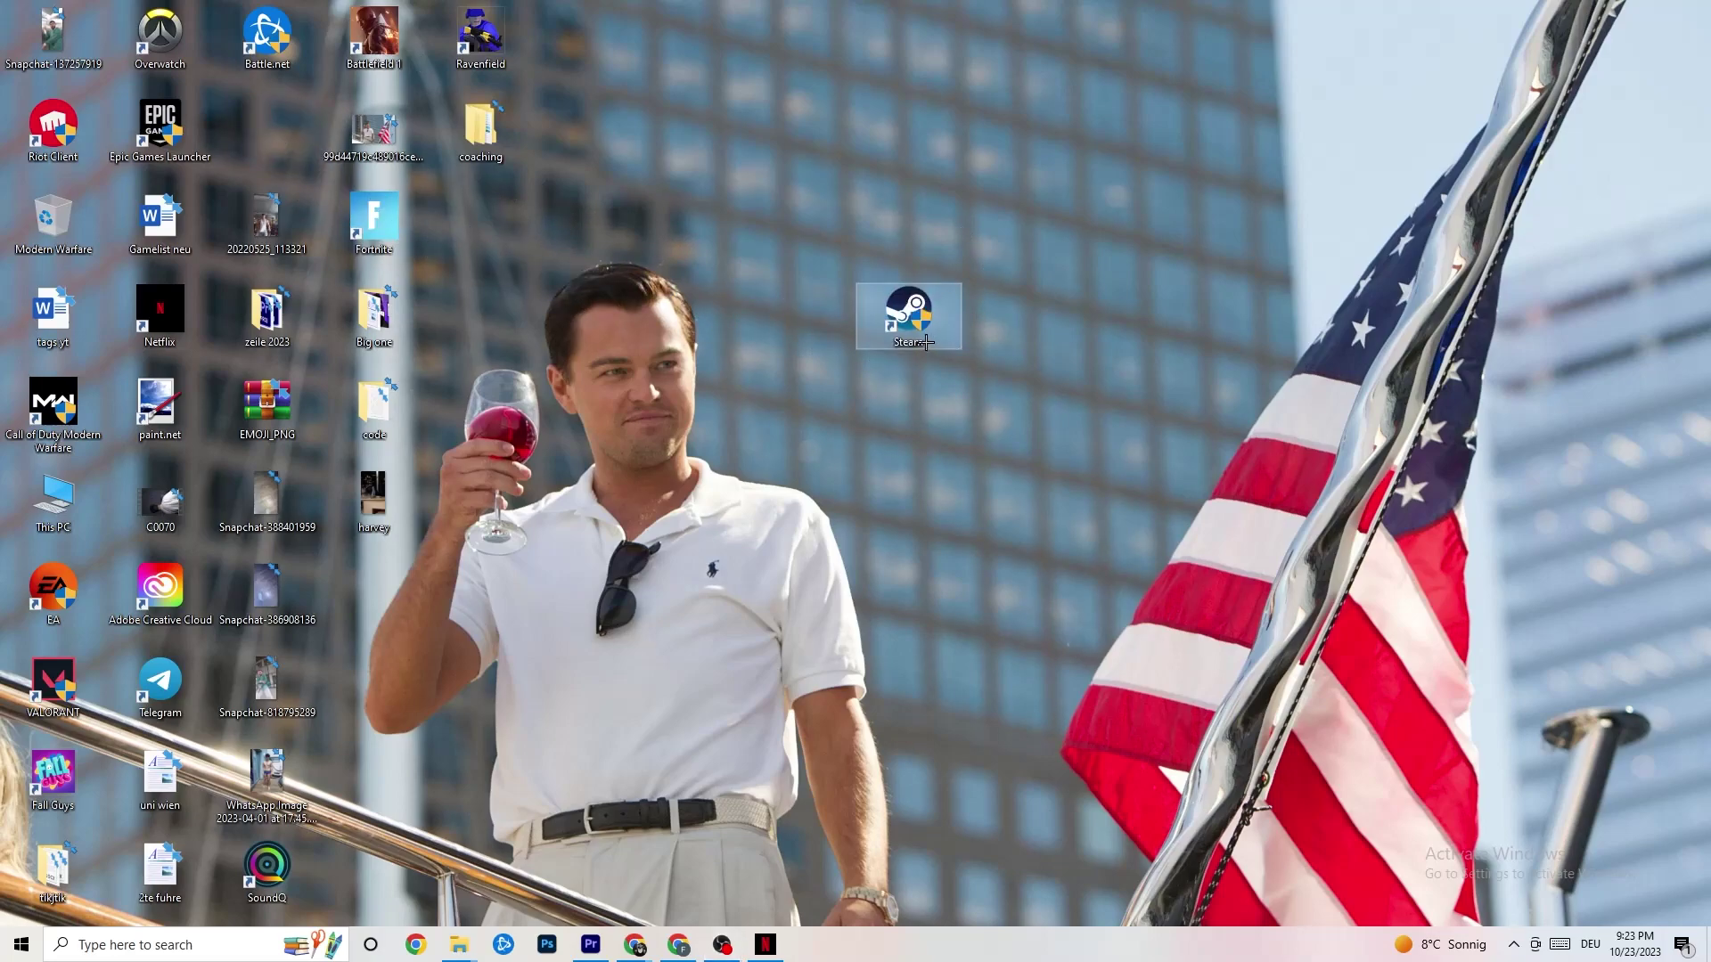
right_click(908, 324)
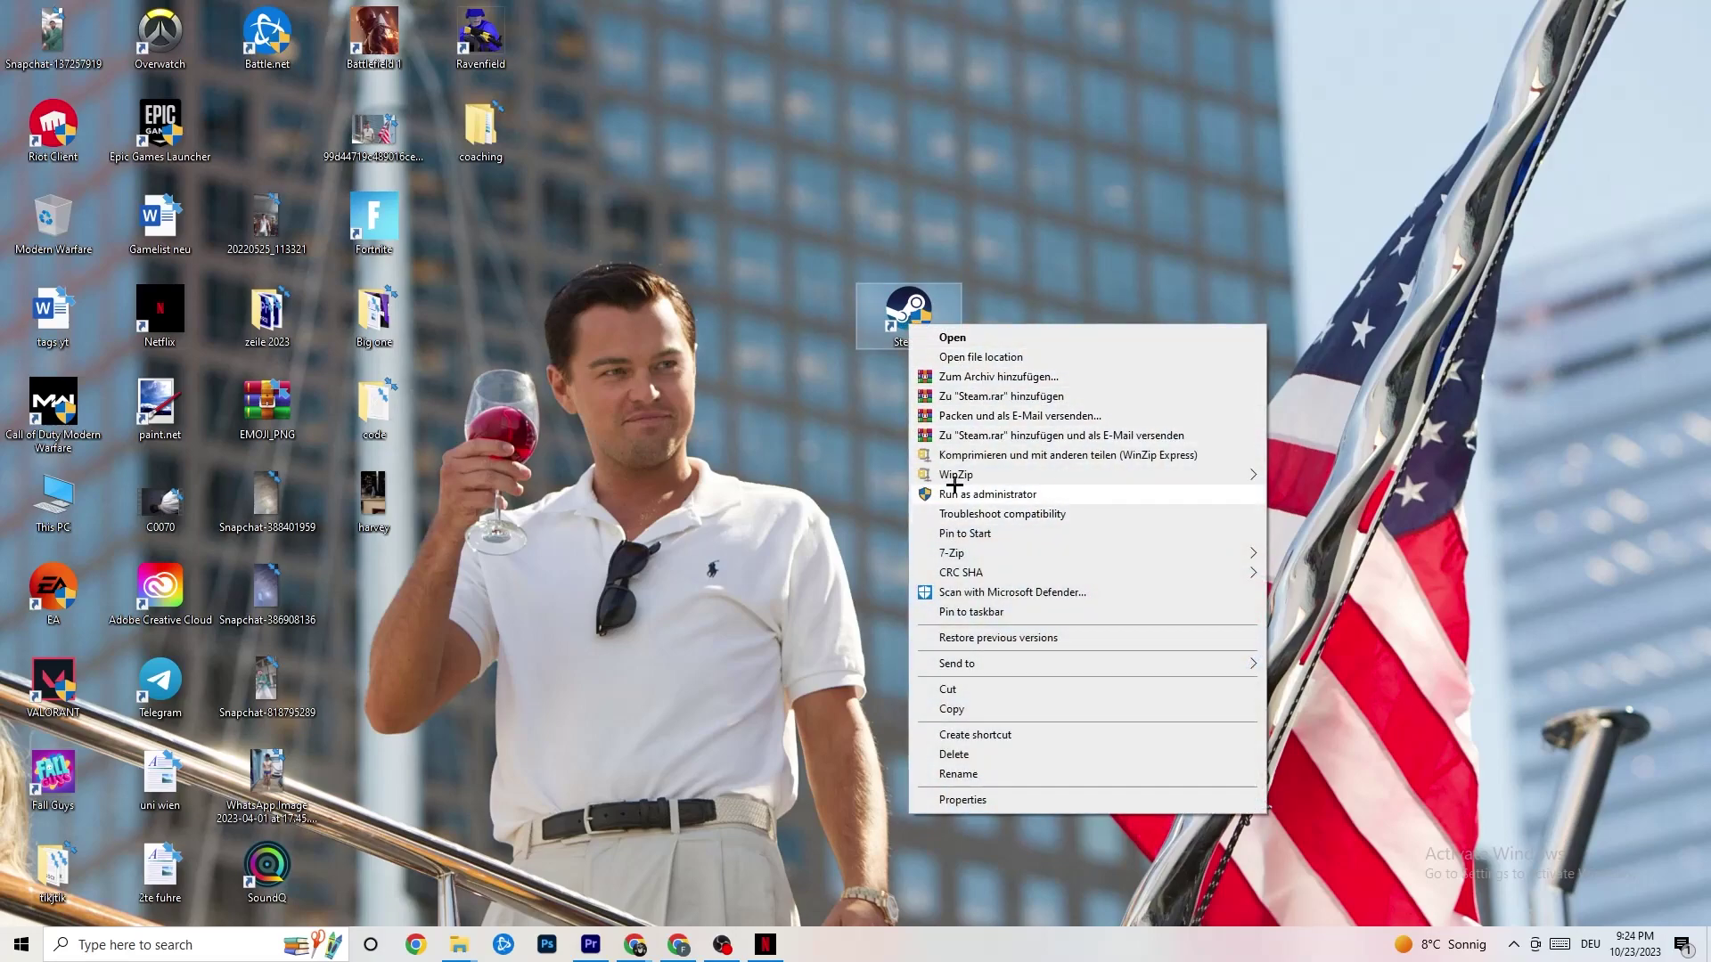
click(762, 452)
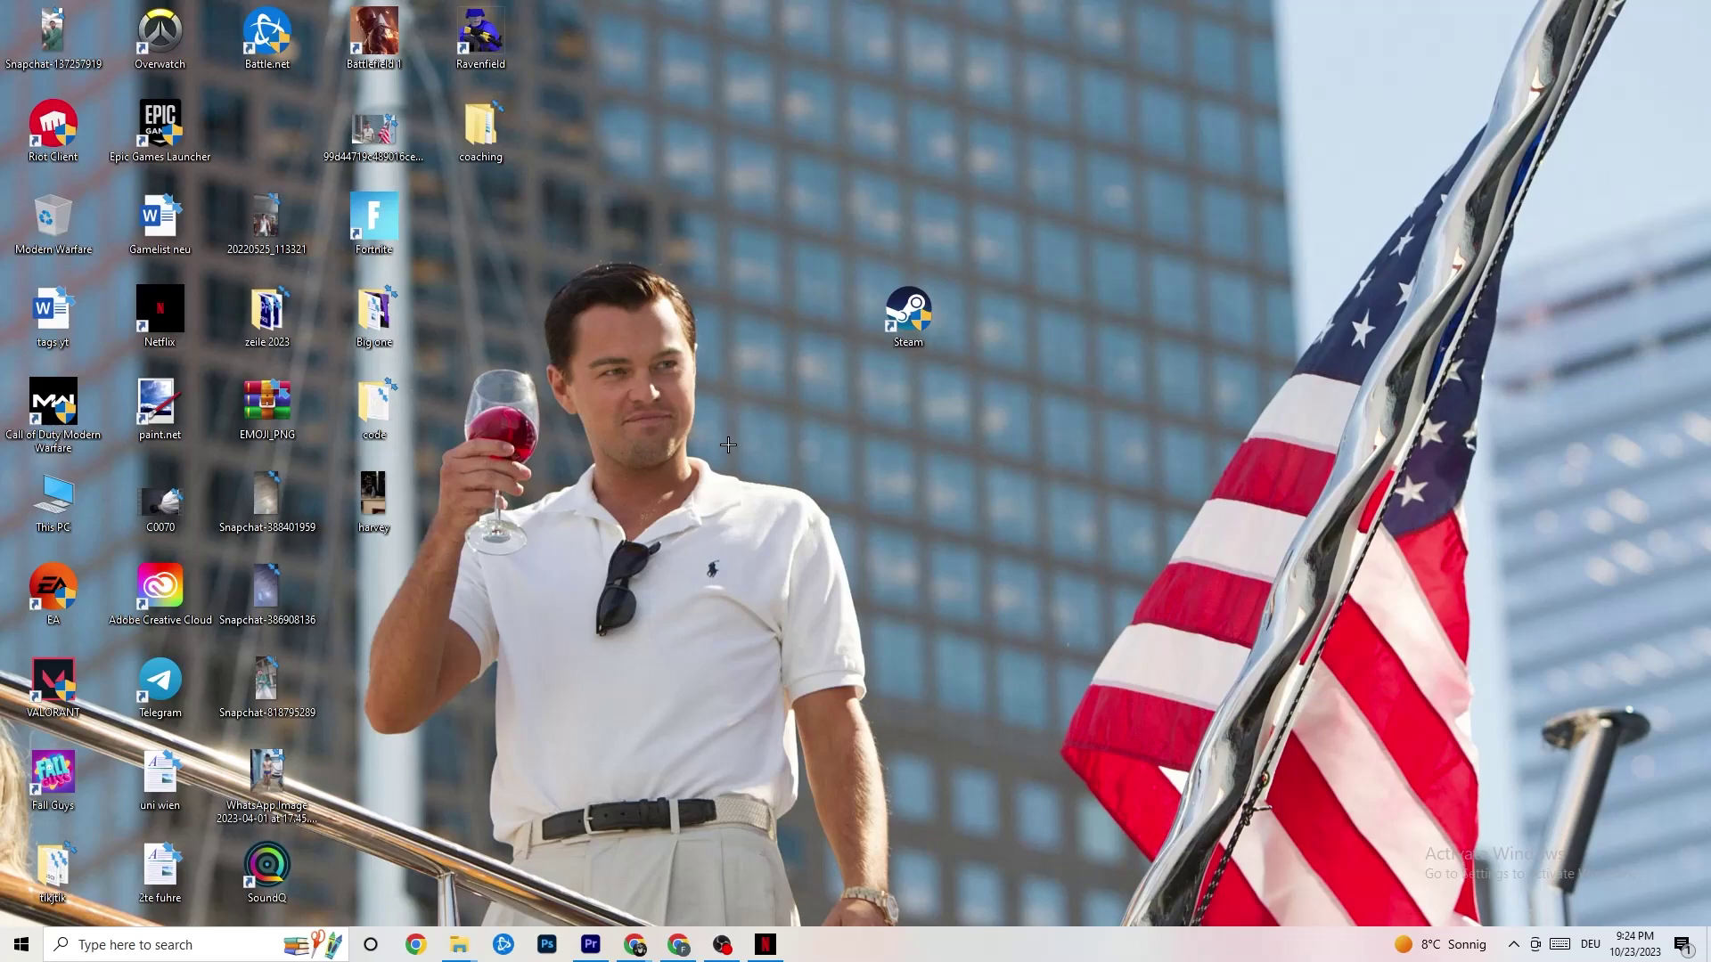
drag(907, 312, 800, 316)
Open the Steam shortcut's properties and check the Windows versions offered for its compatibility mode, leaving the selection unchanged
right_click(787, 322)
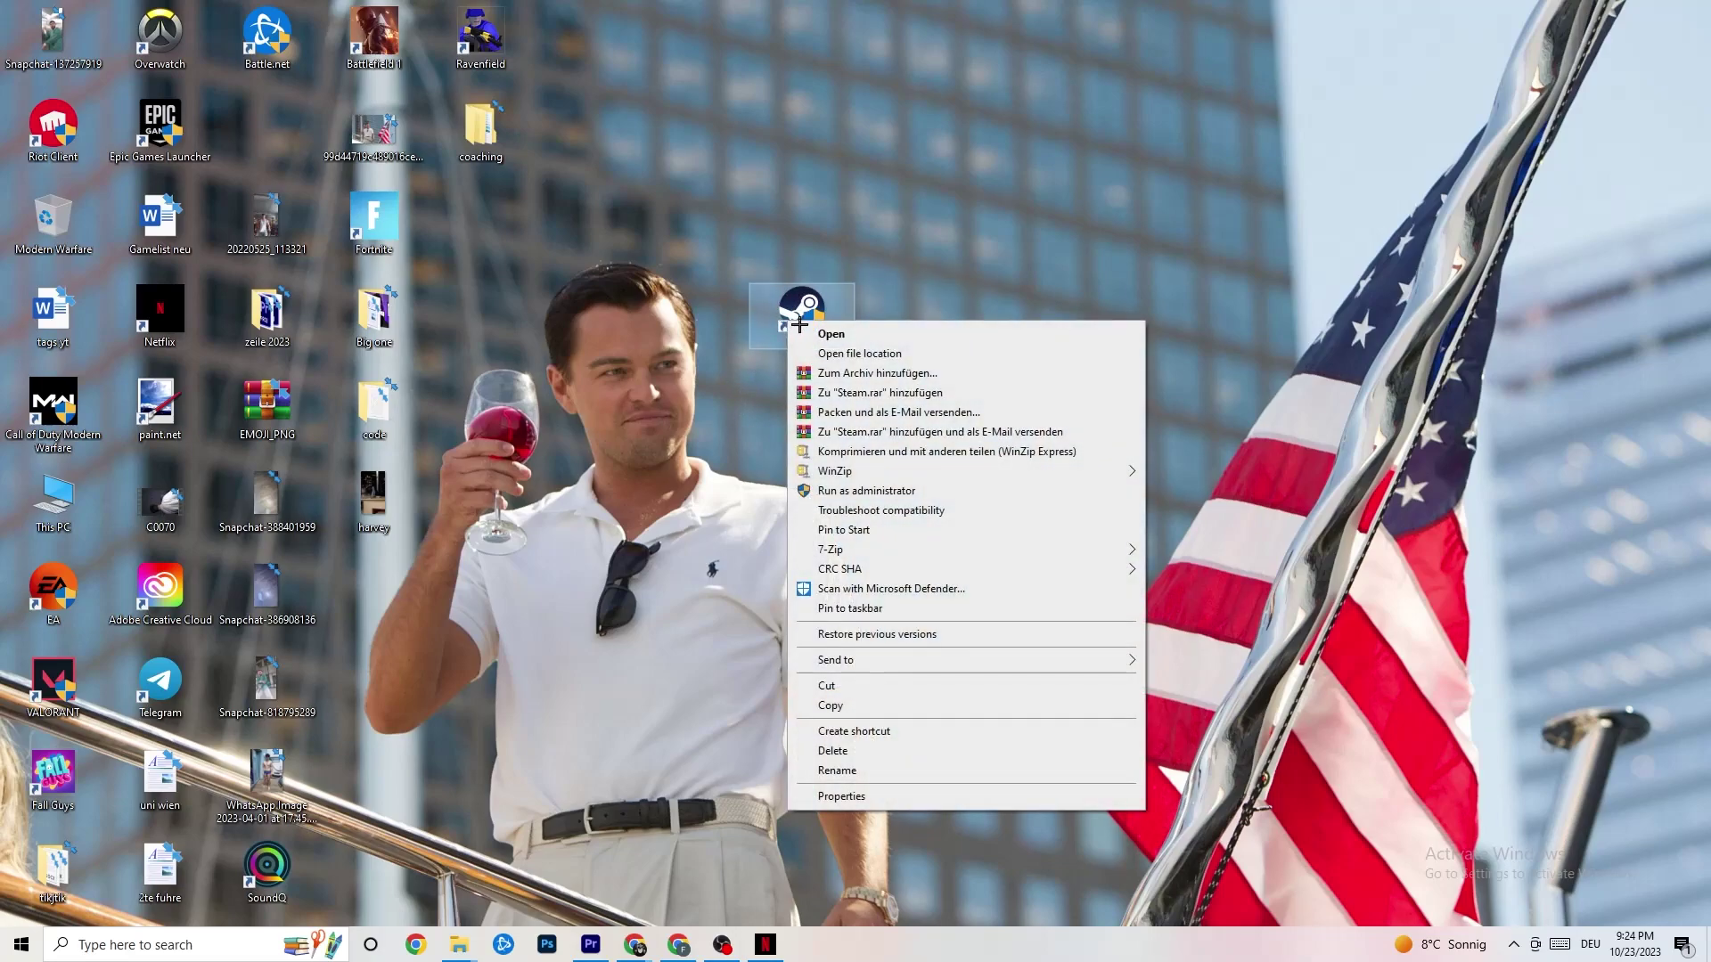
click(873, 797)
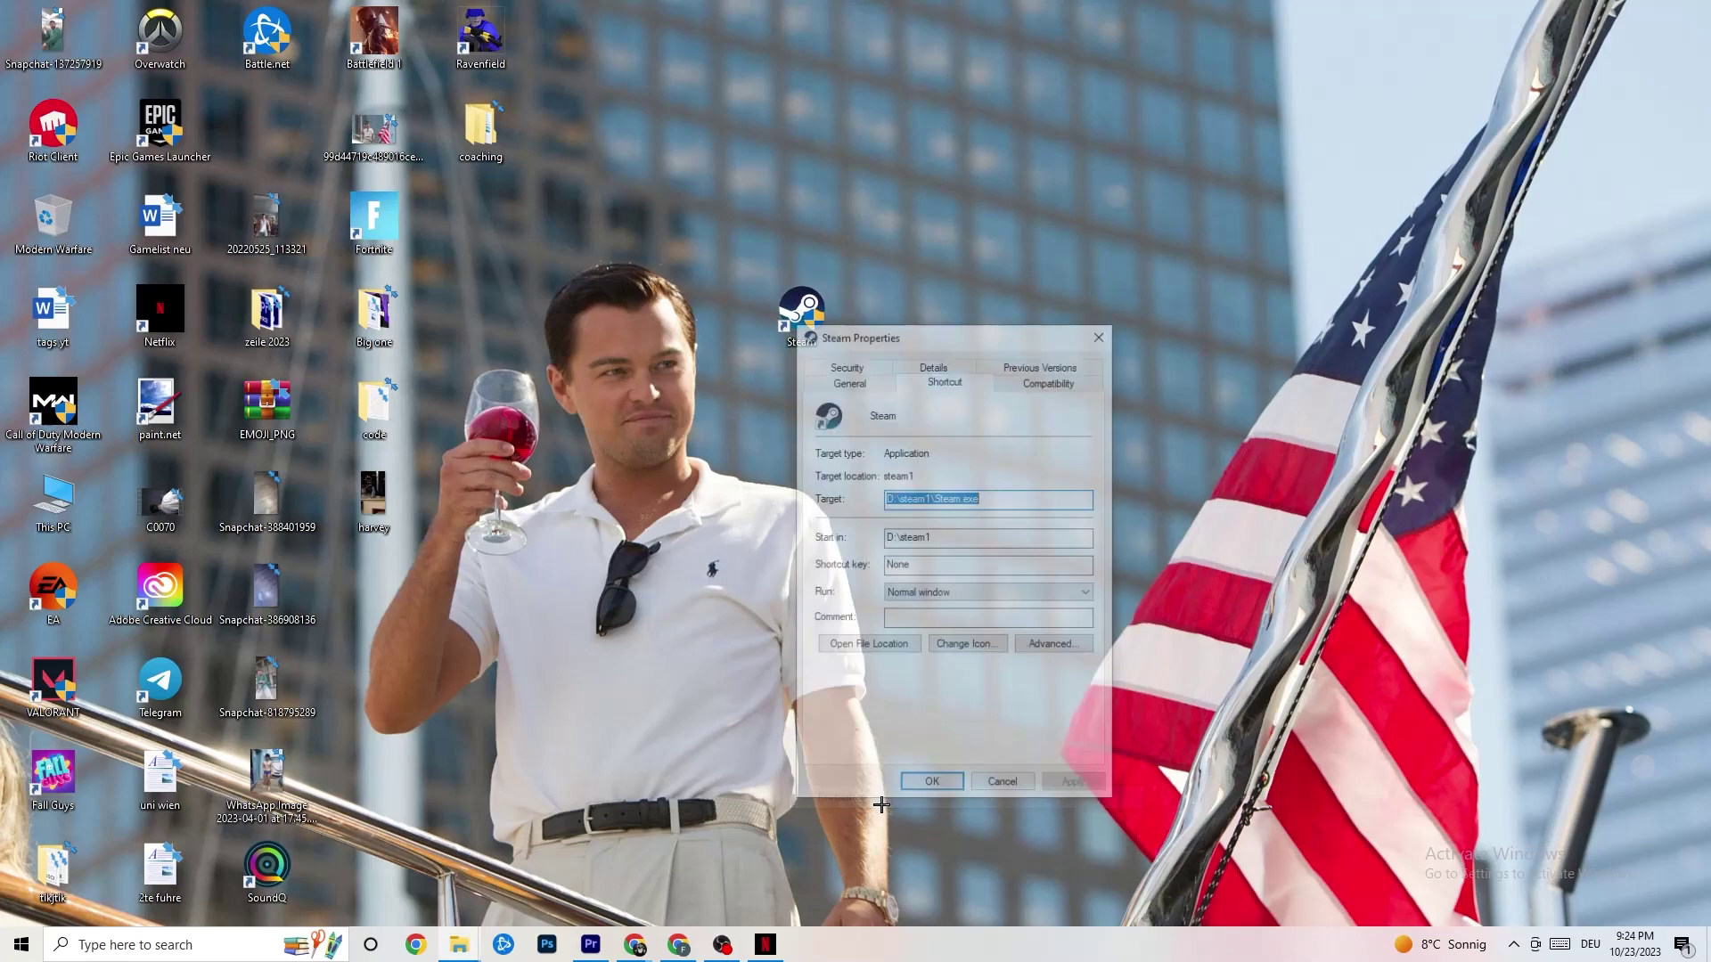
drag(928, 323, 680, 77)
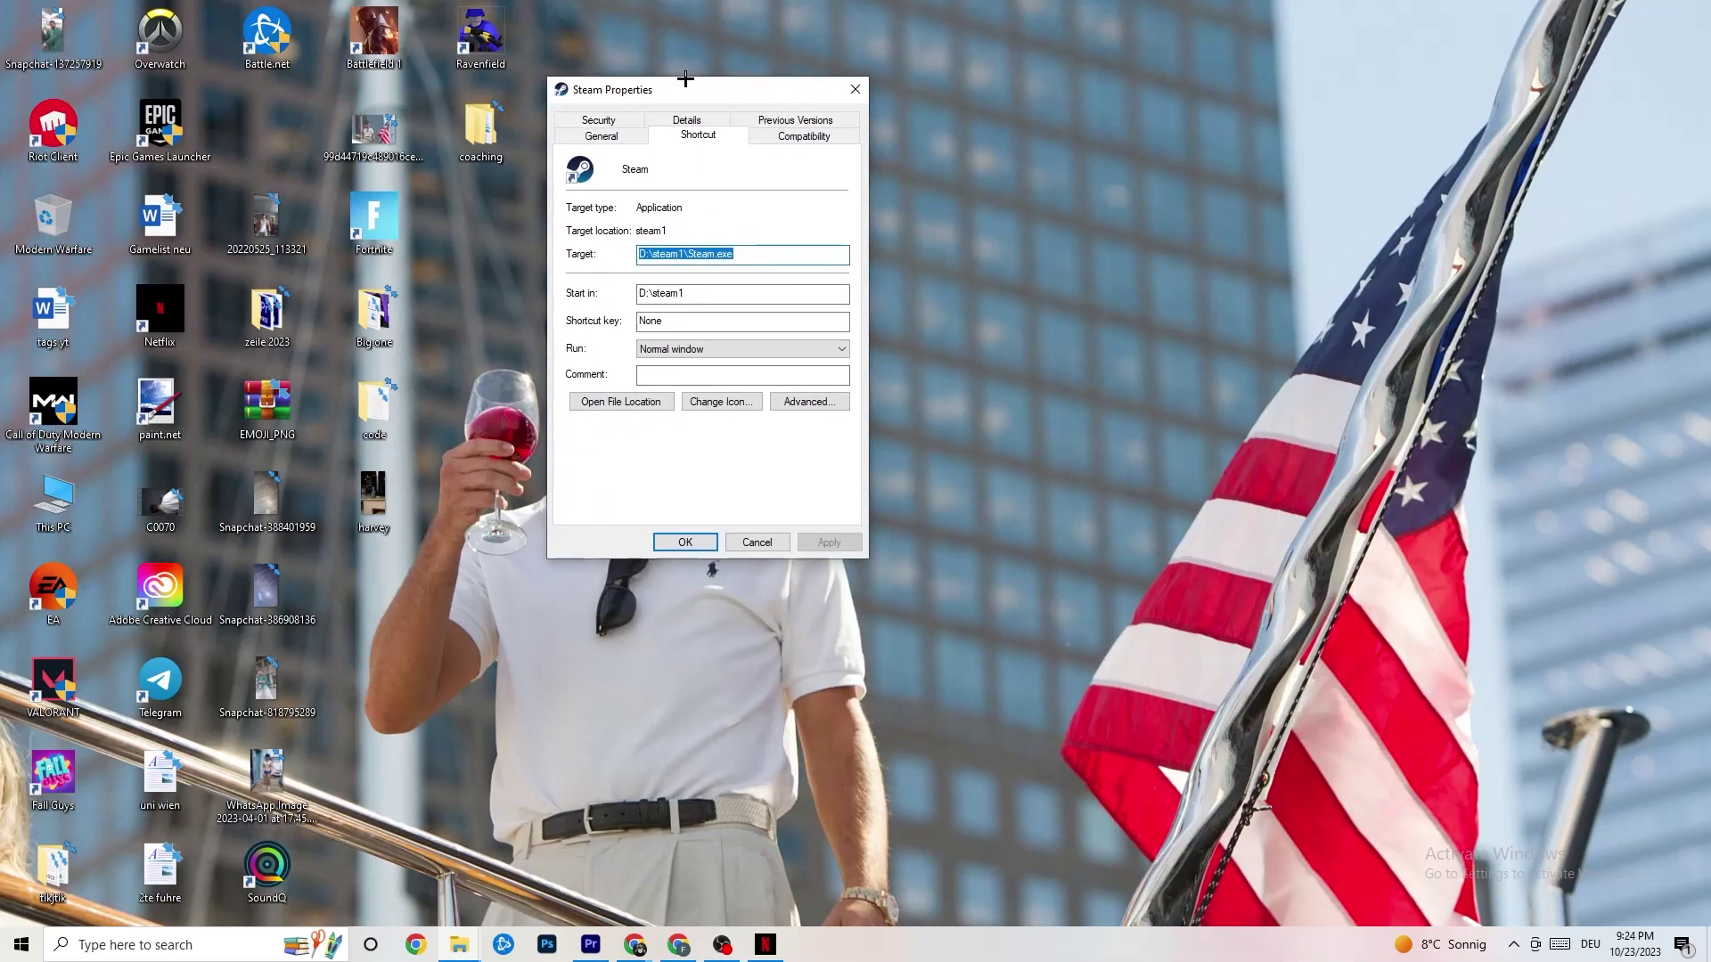
click(781, 134)
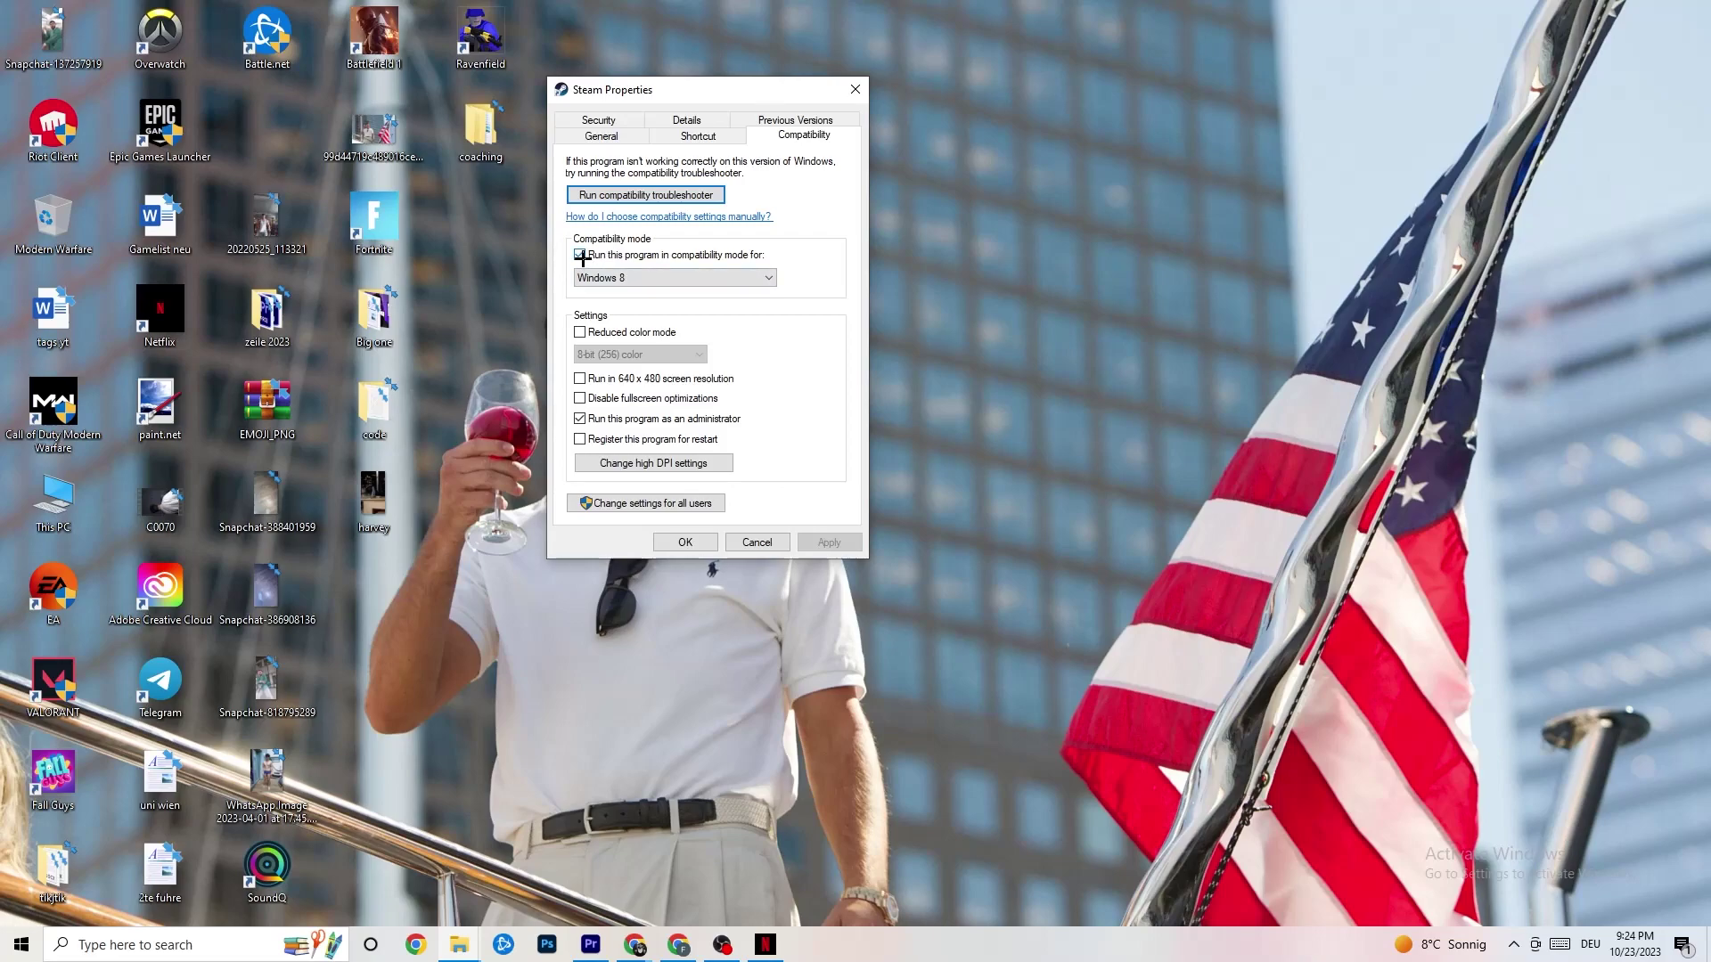
click(736, 276)
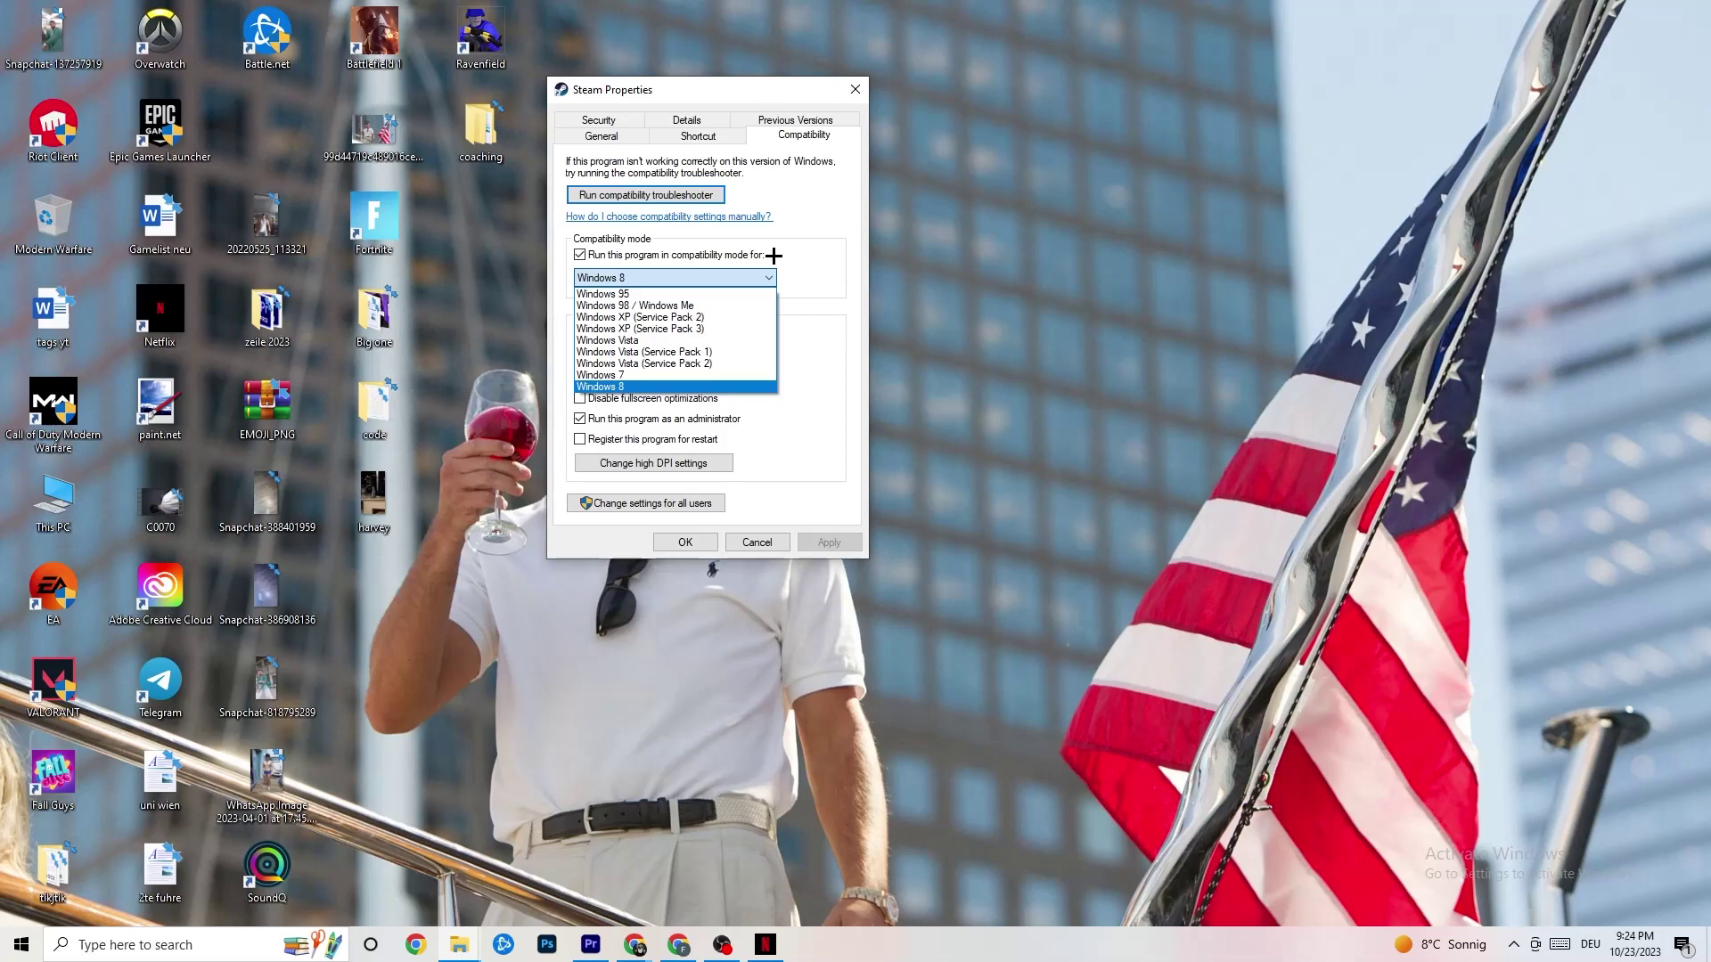
click(777, 254)
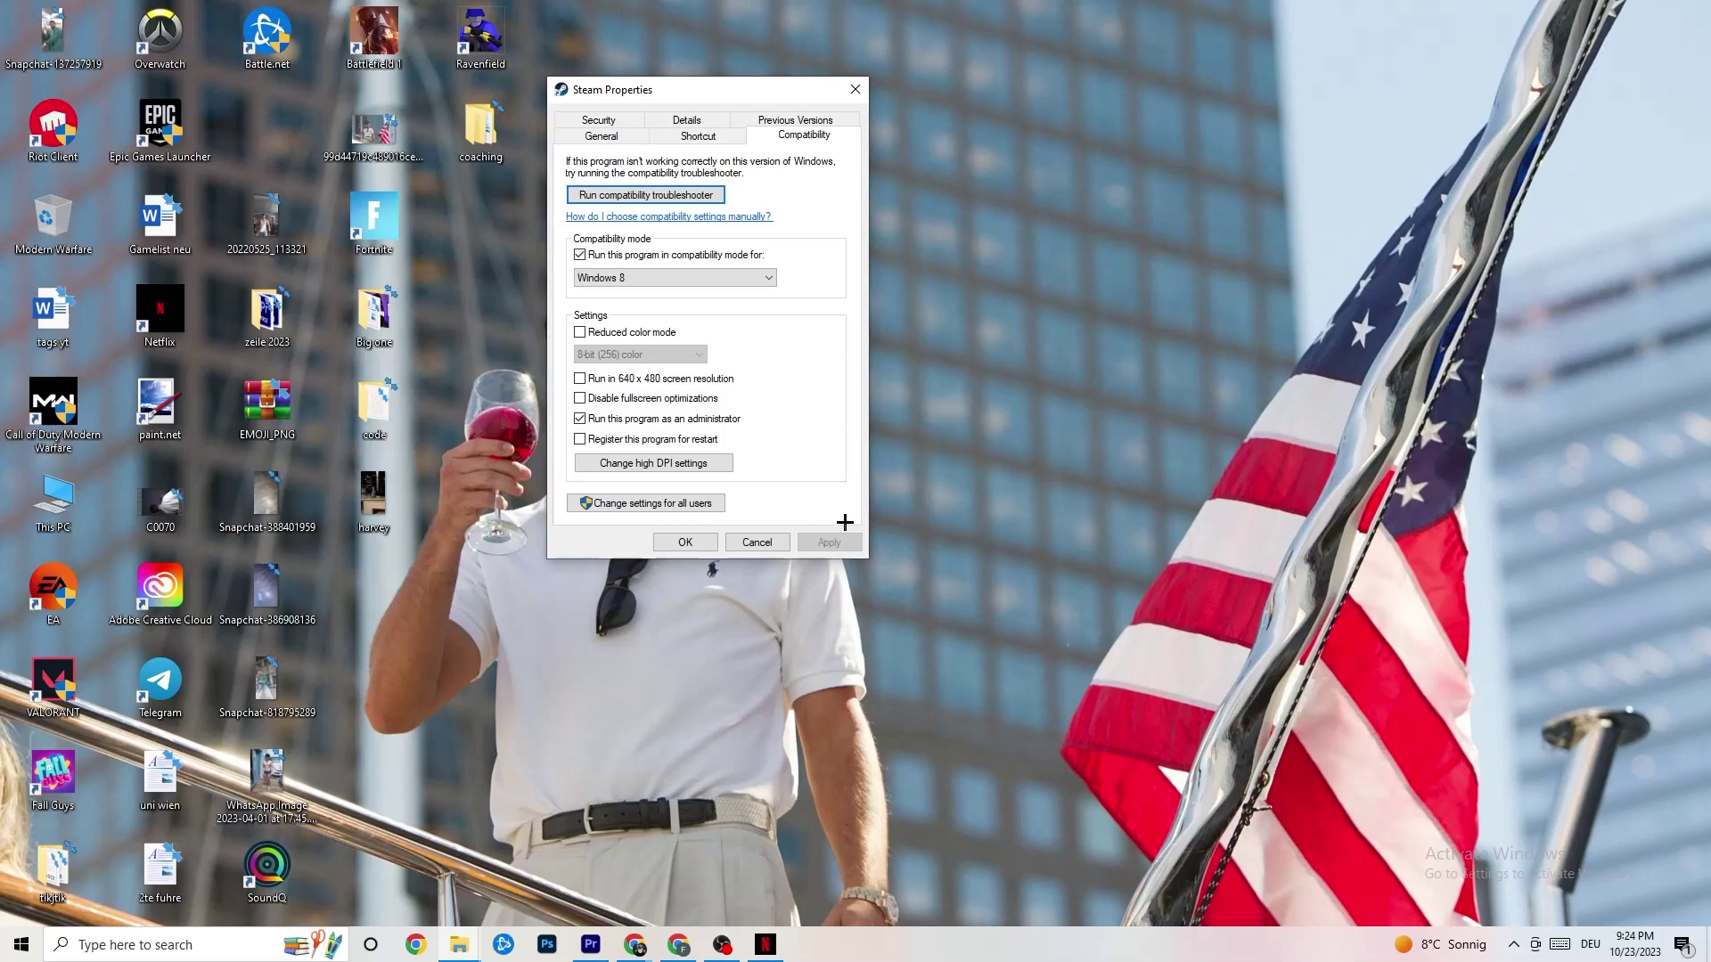
Confirm the Steam shortcut's compatibility settings and close its properties
click(686, 541)
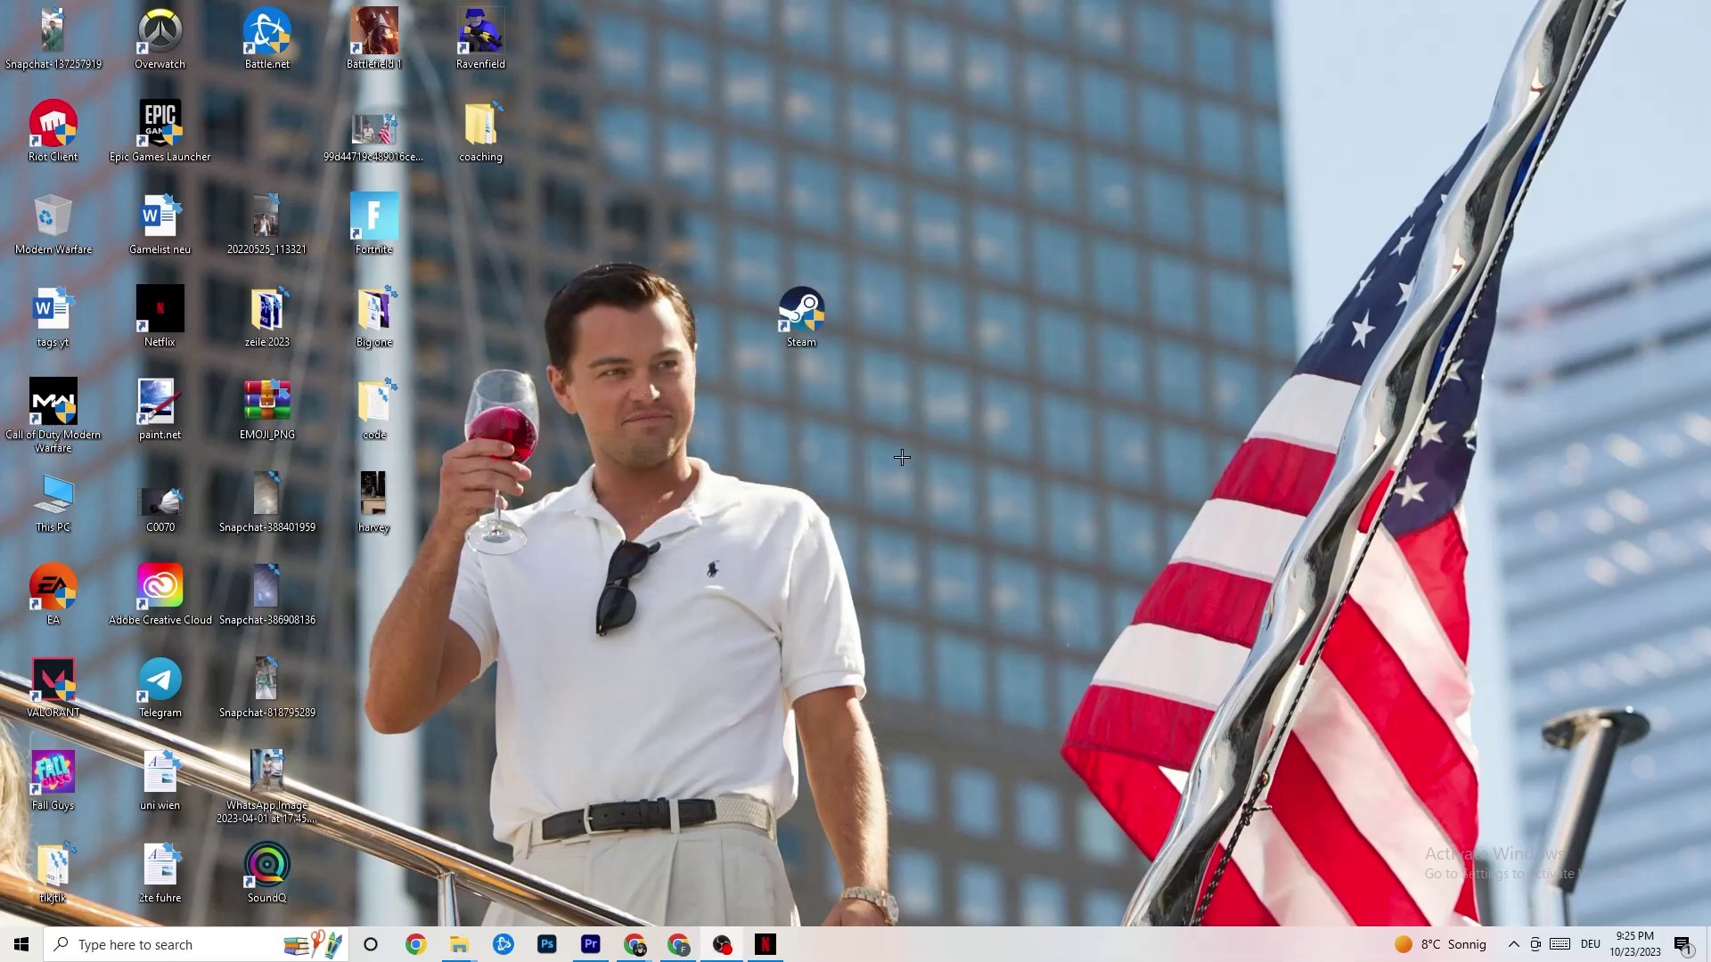
right_click(827, 336)
click(805, 303)
right_click(853, 182)
click(570, 399)
click(784, 312)
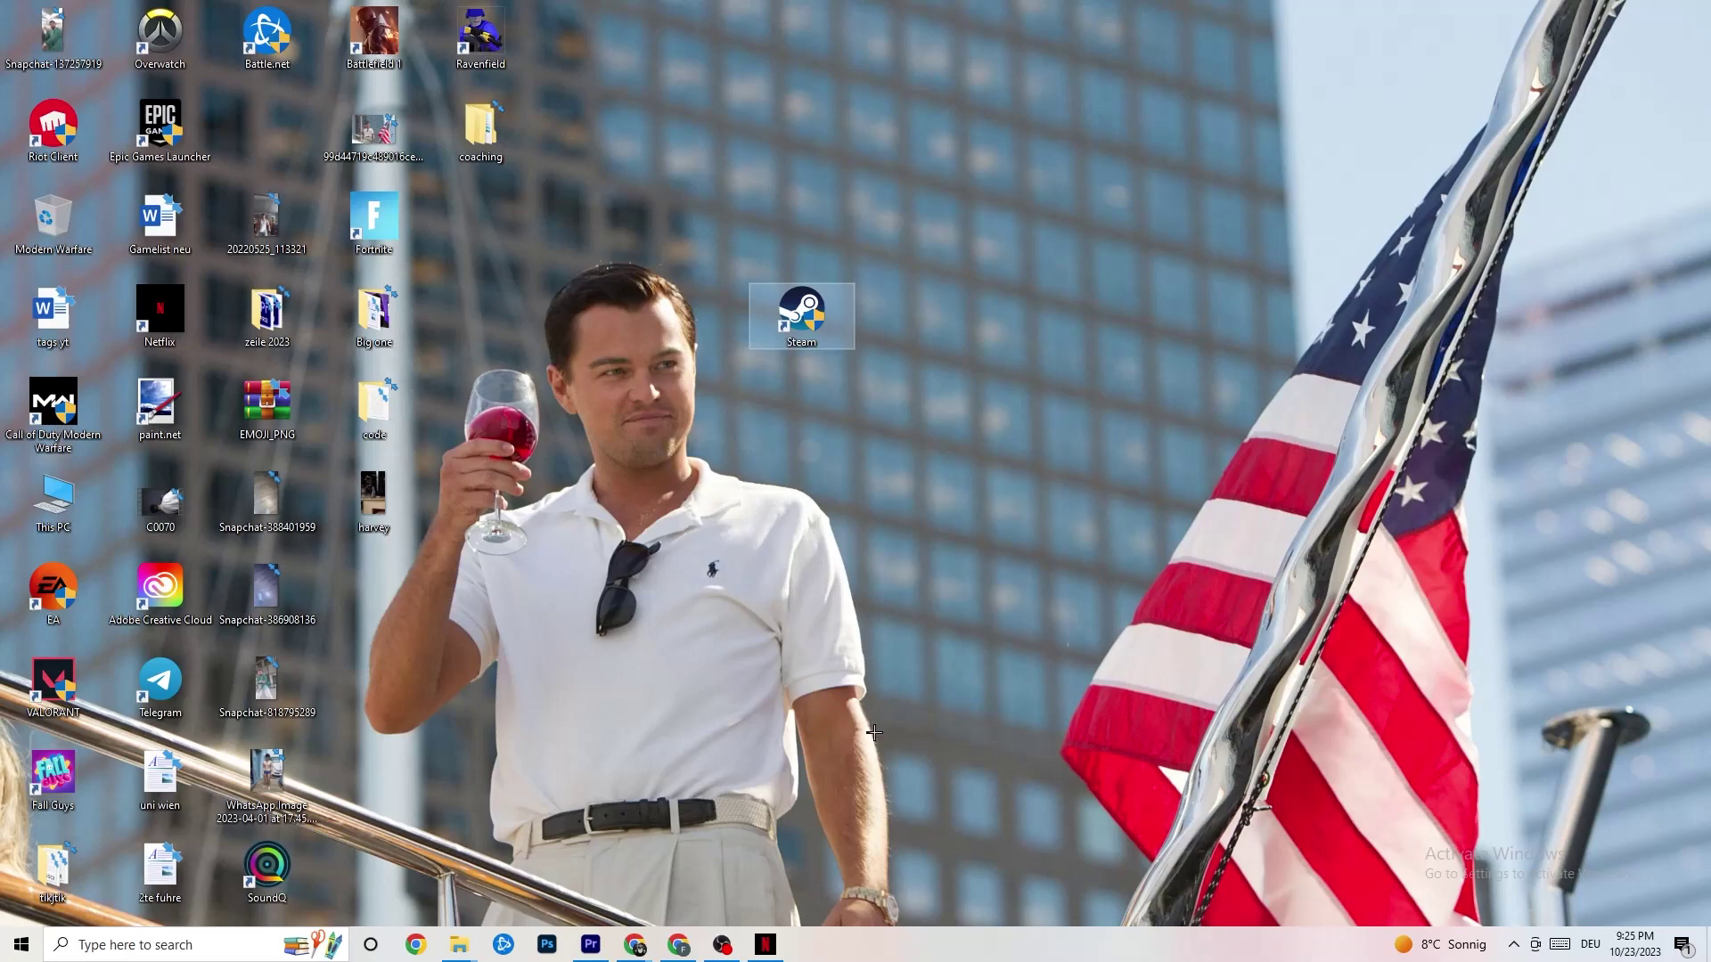
Open Task Manager in a maximized window and check the actions offered for the Windows Explorer process, leaving it running
right_click(949, 955)
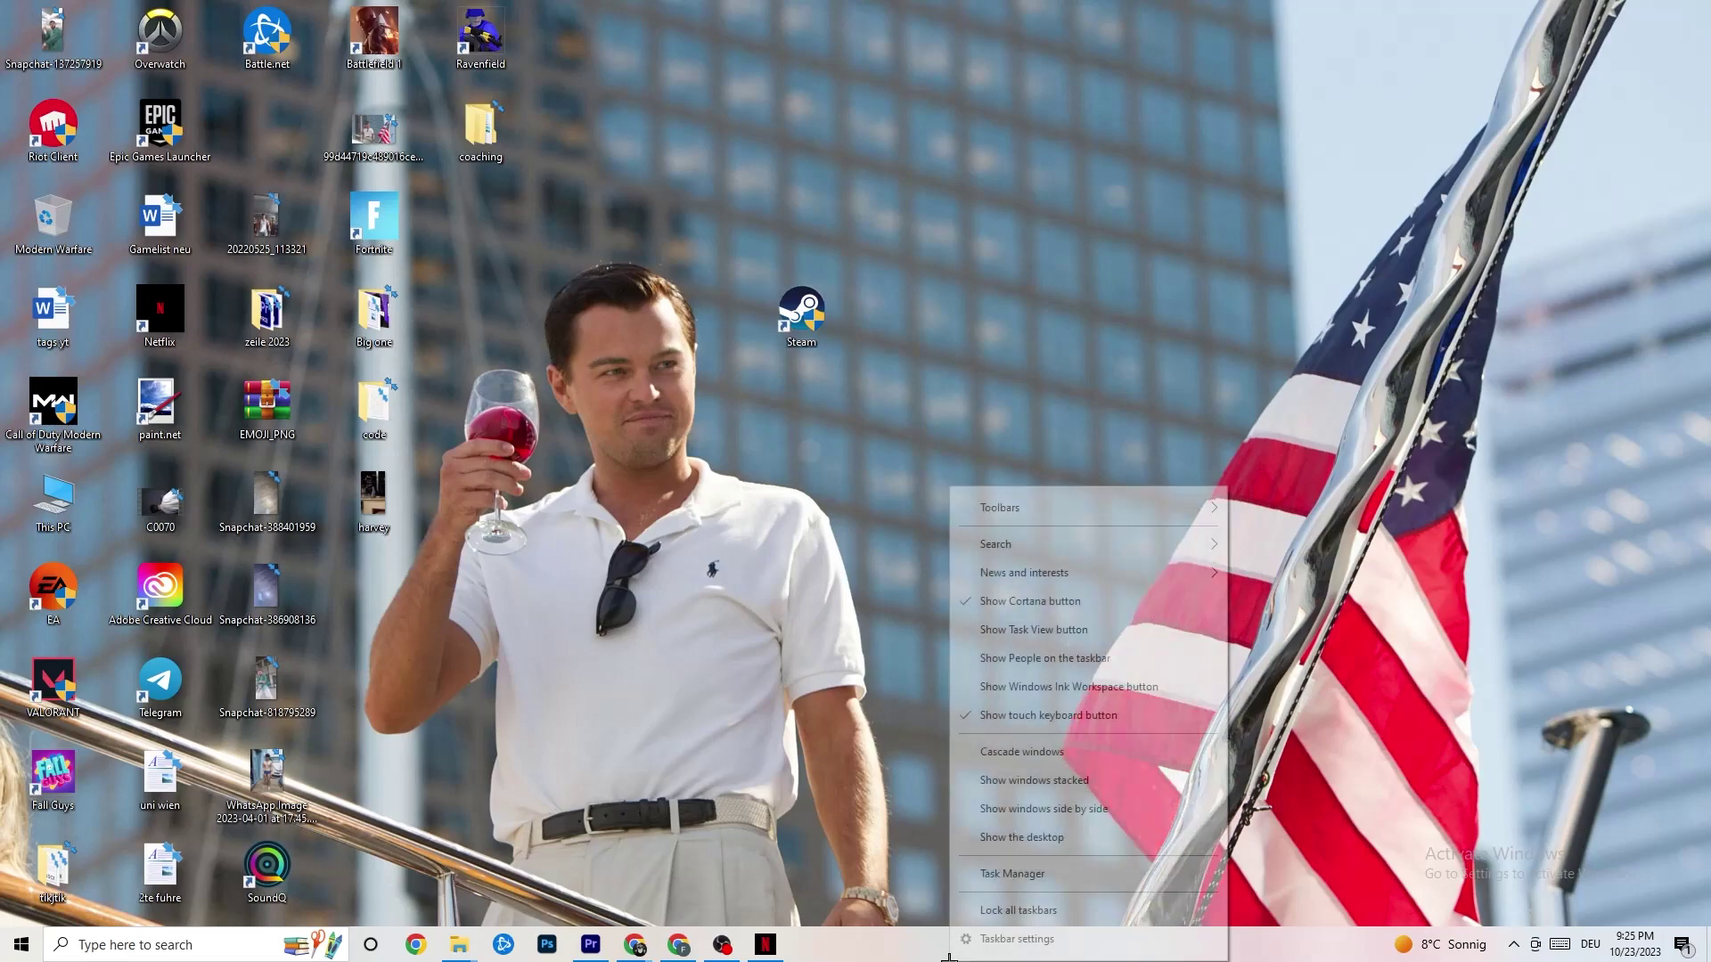
click(1044, 878)
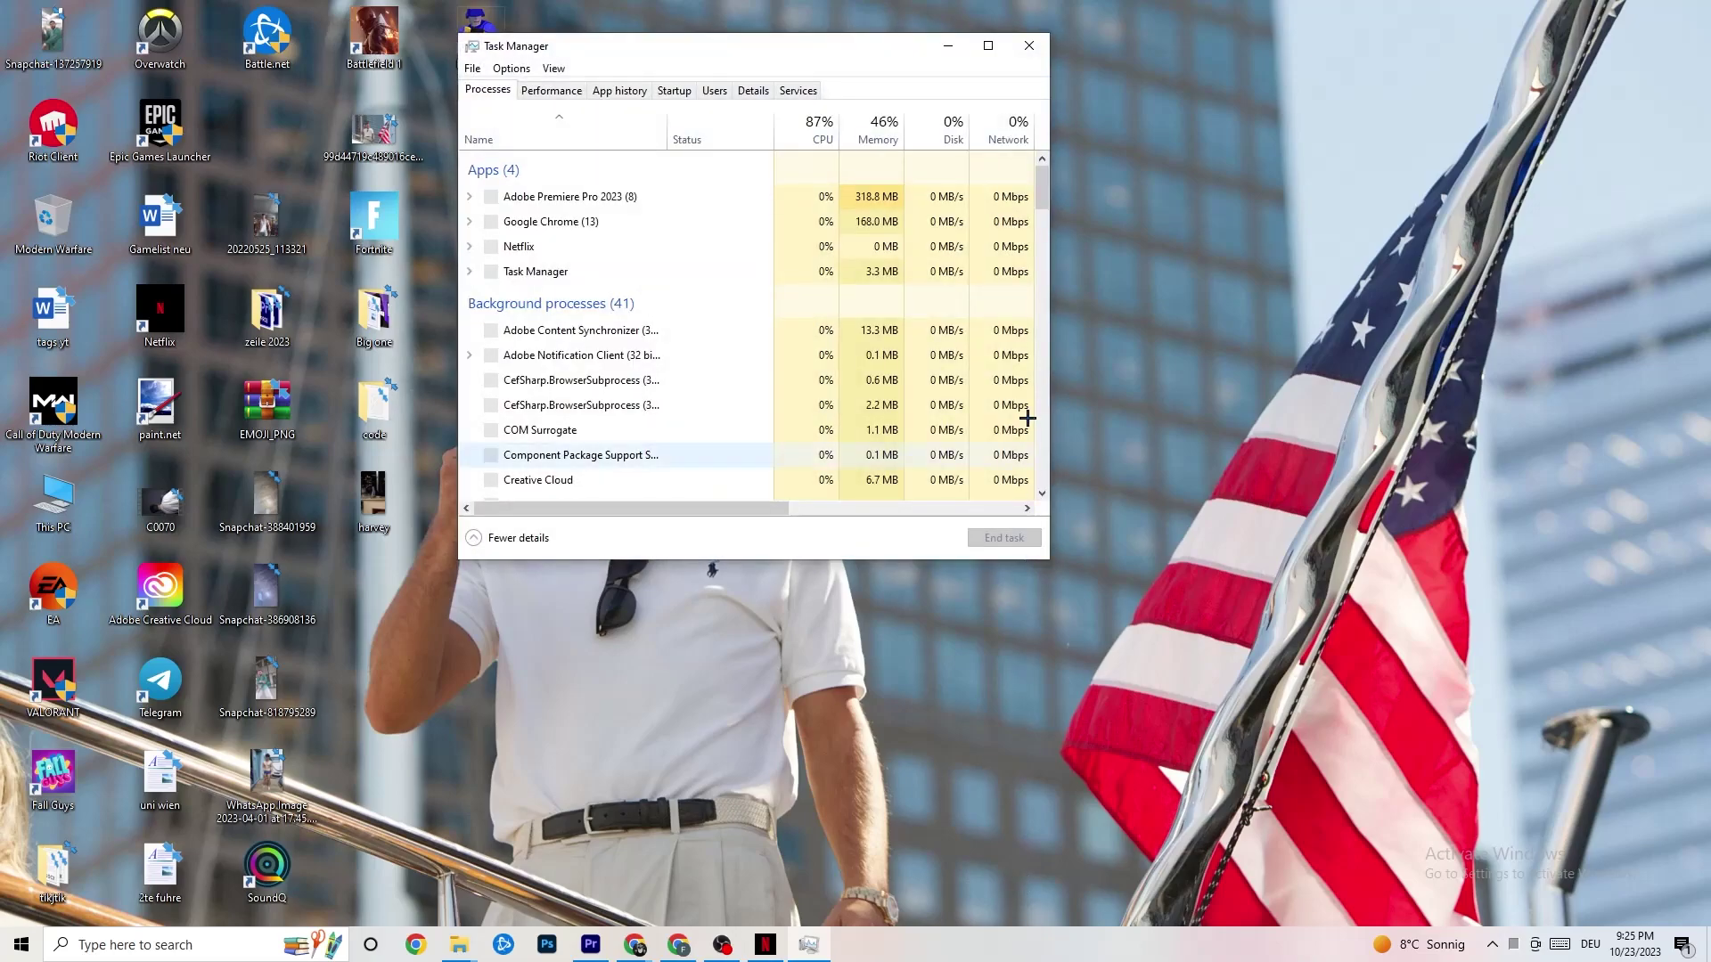
double_click(987, 40)
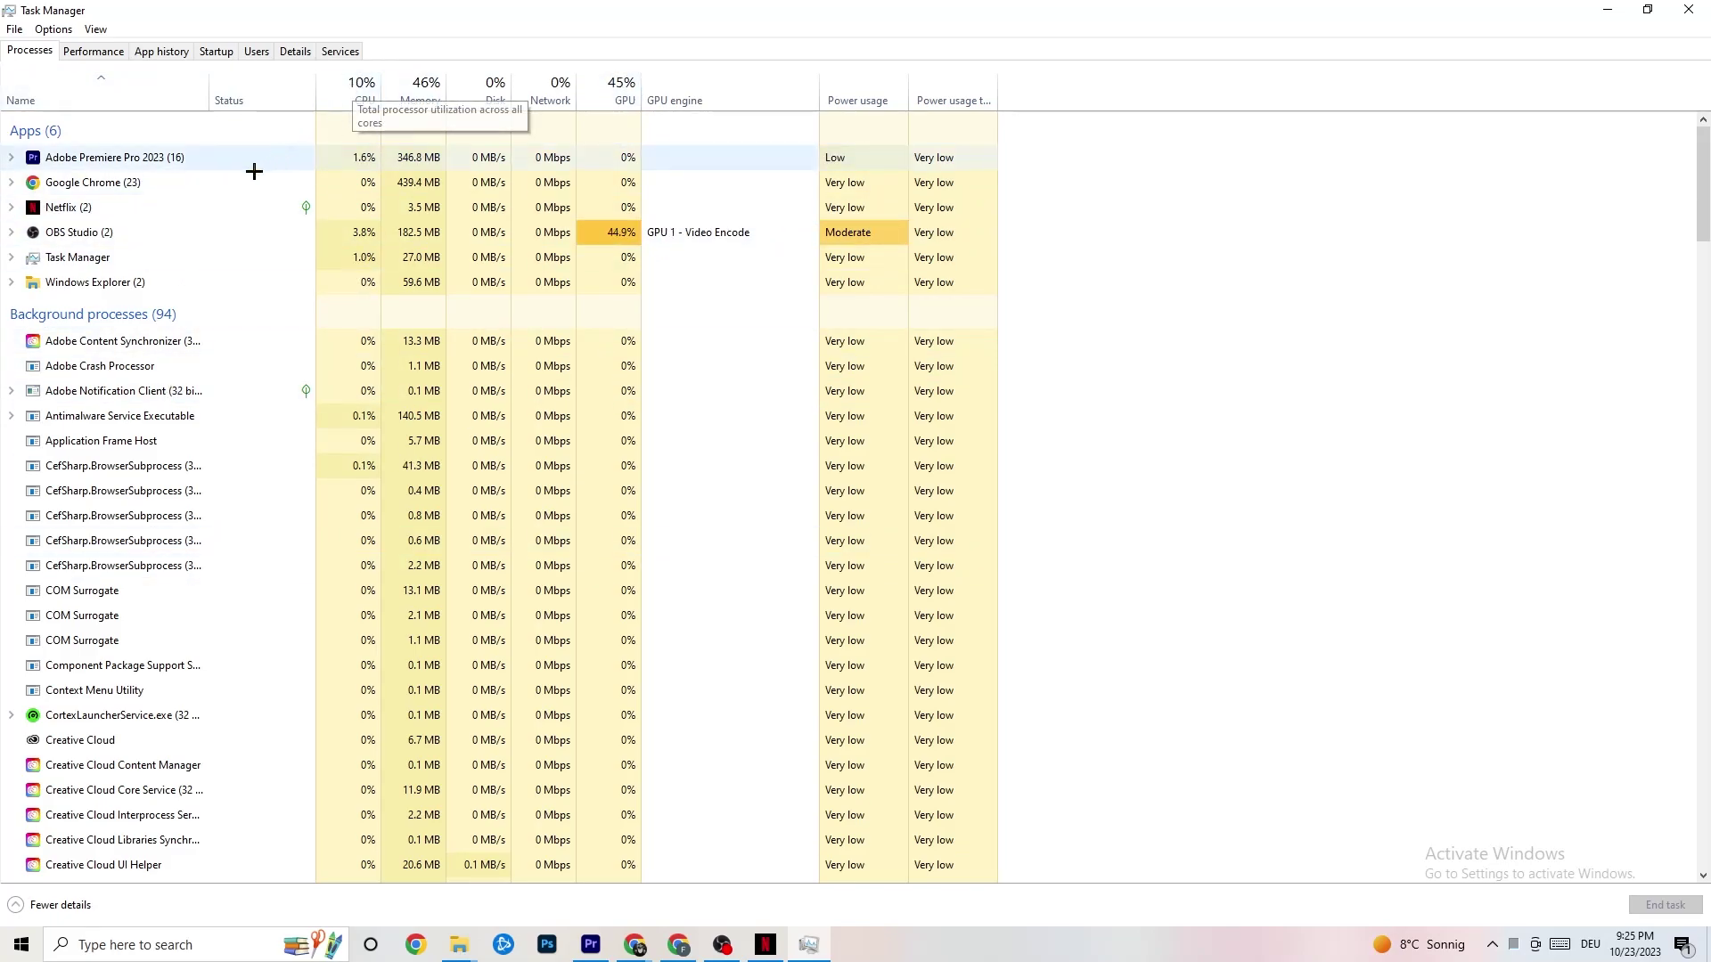
right_click(112, 282)
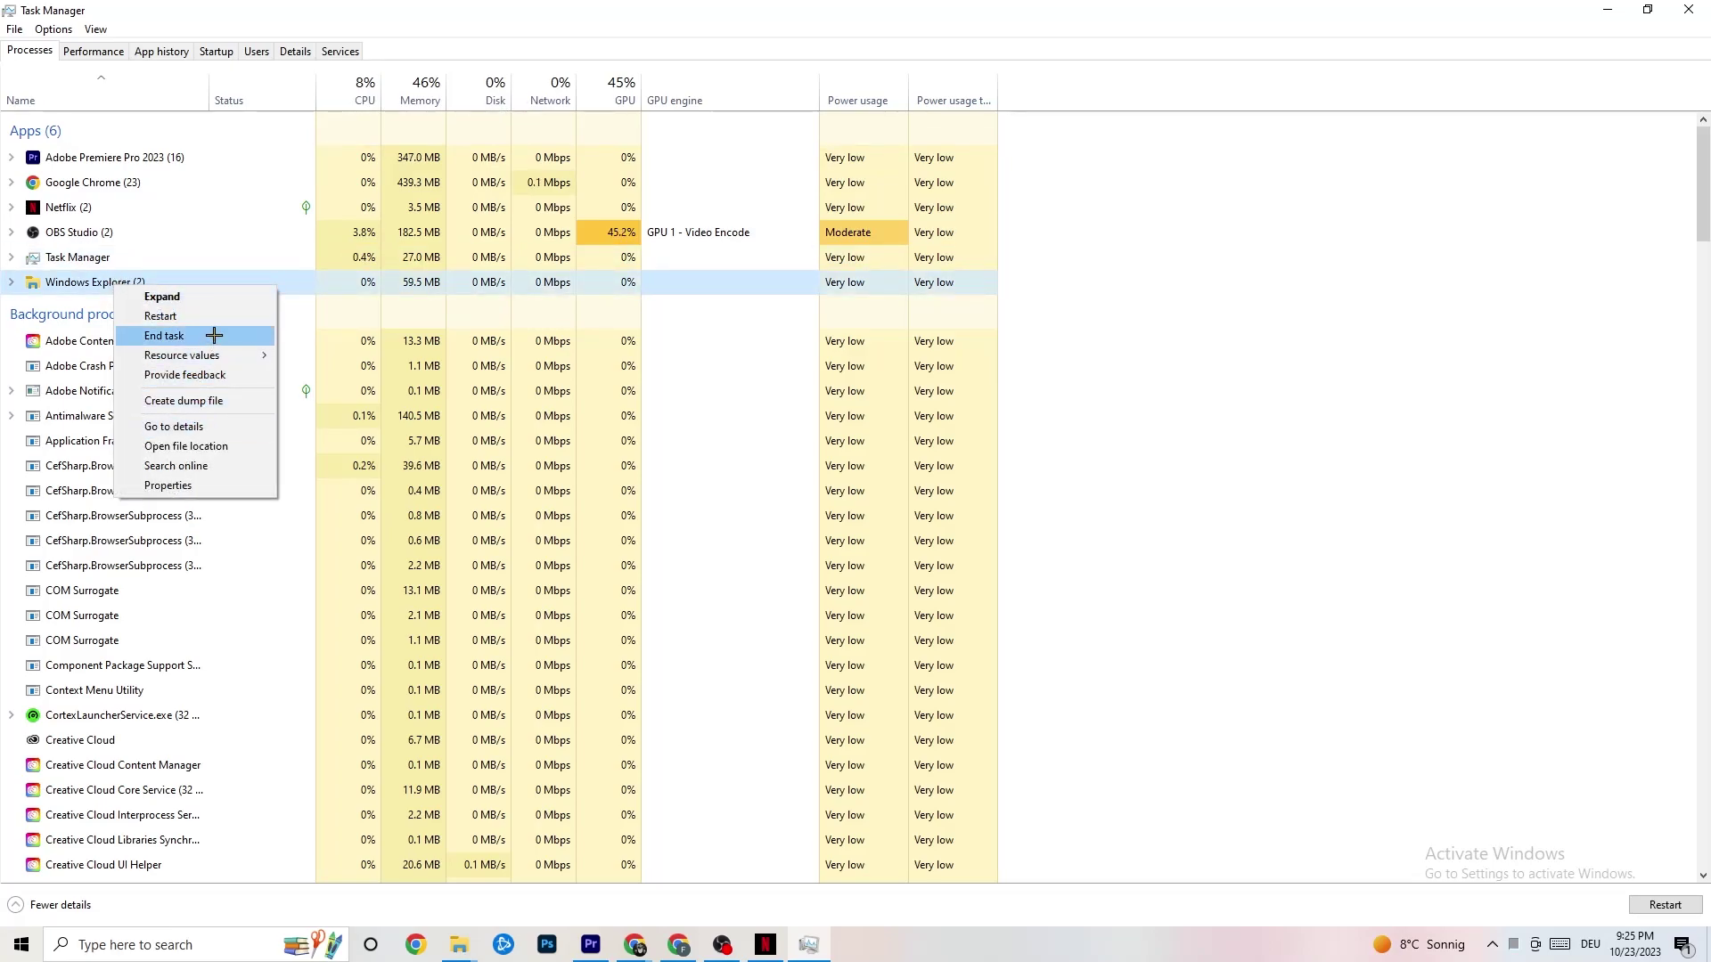
click(1167, 270)
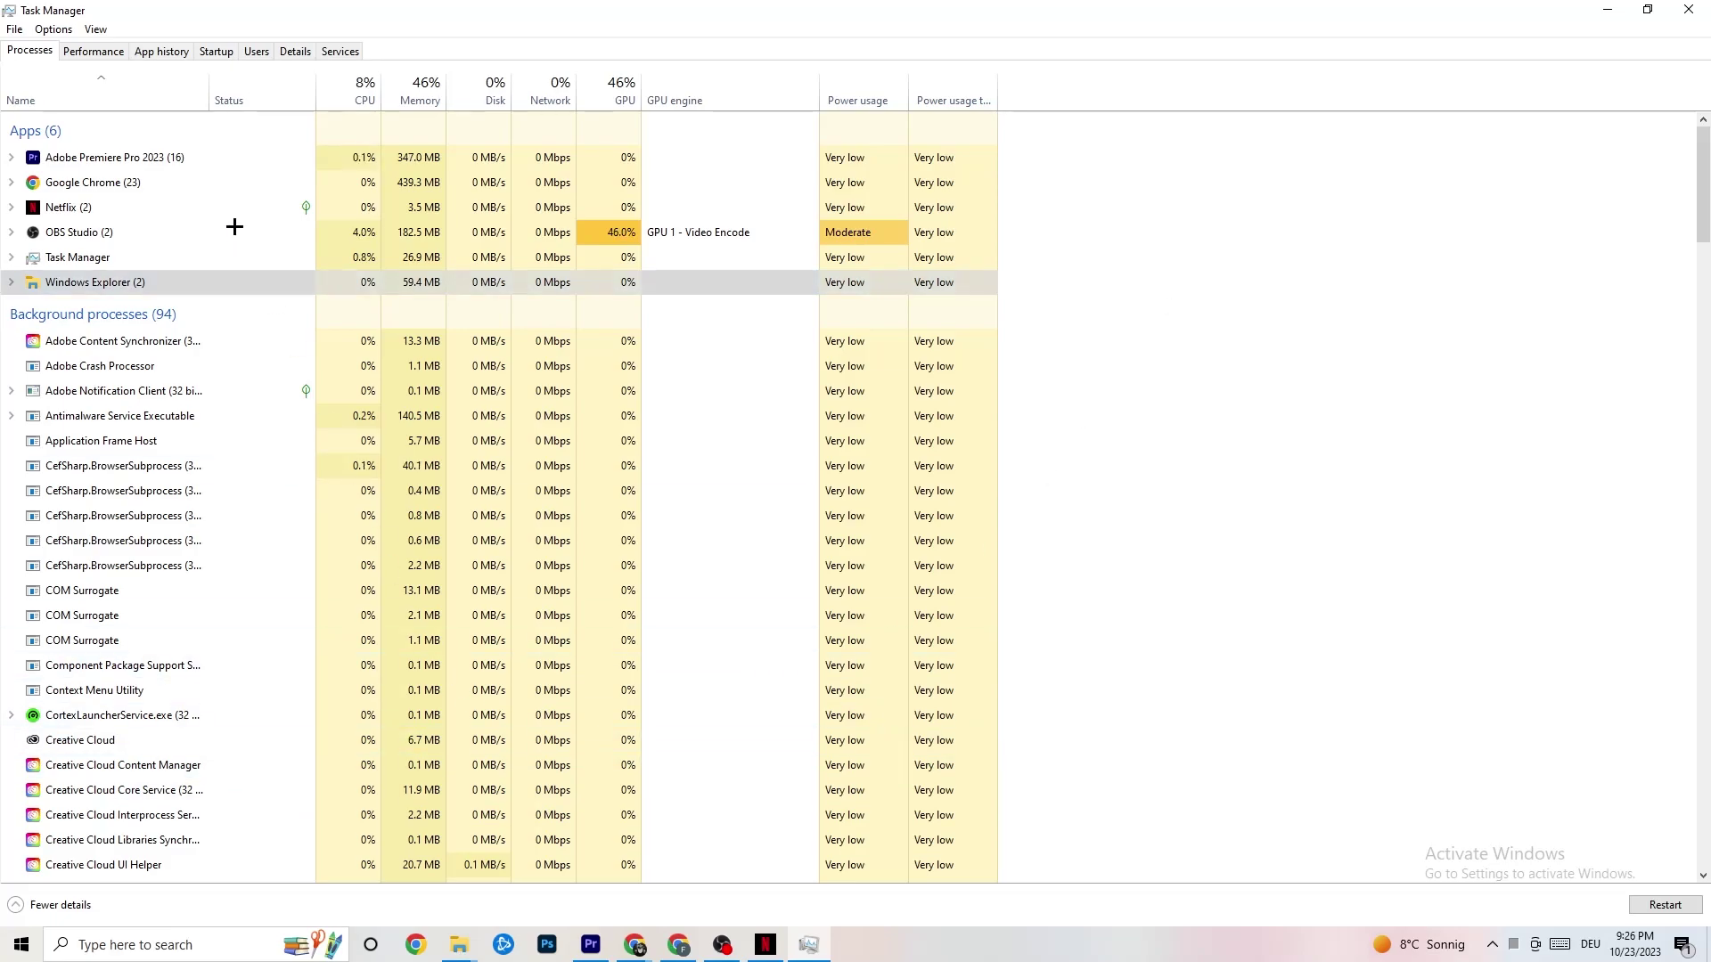
Review the startup programs in Task Manager and check the actions offered for the Pivot Software Support entry
click(215, 50)
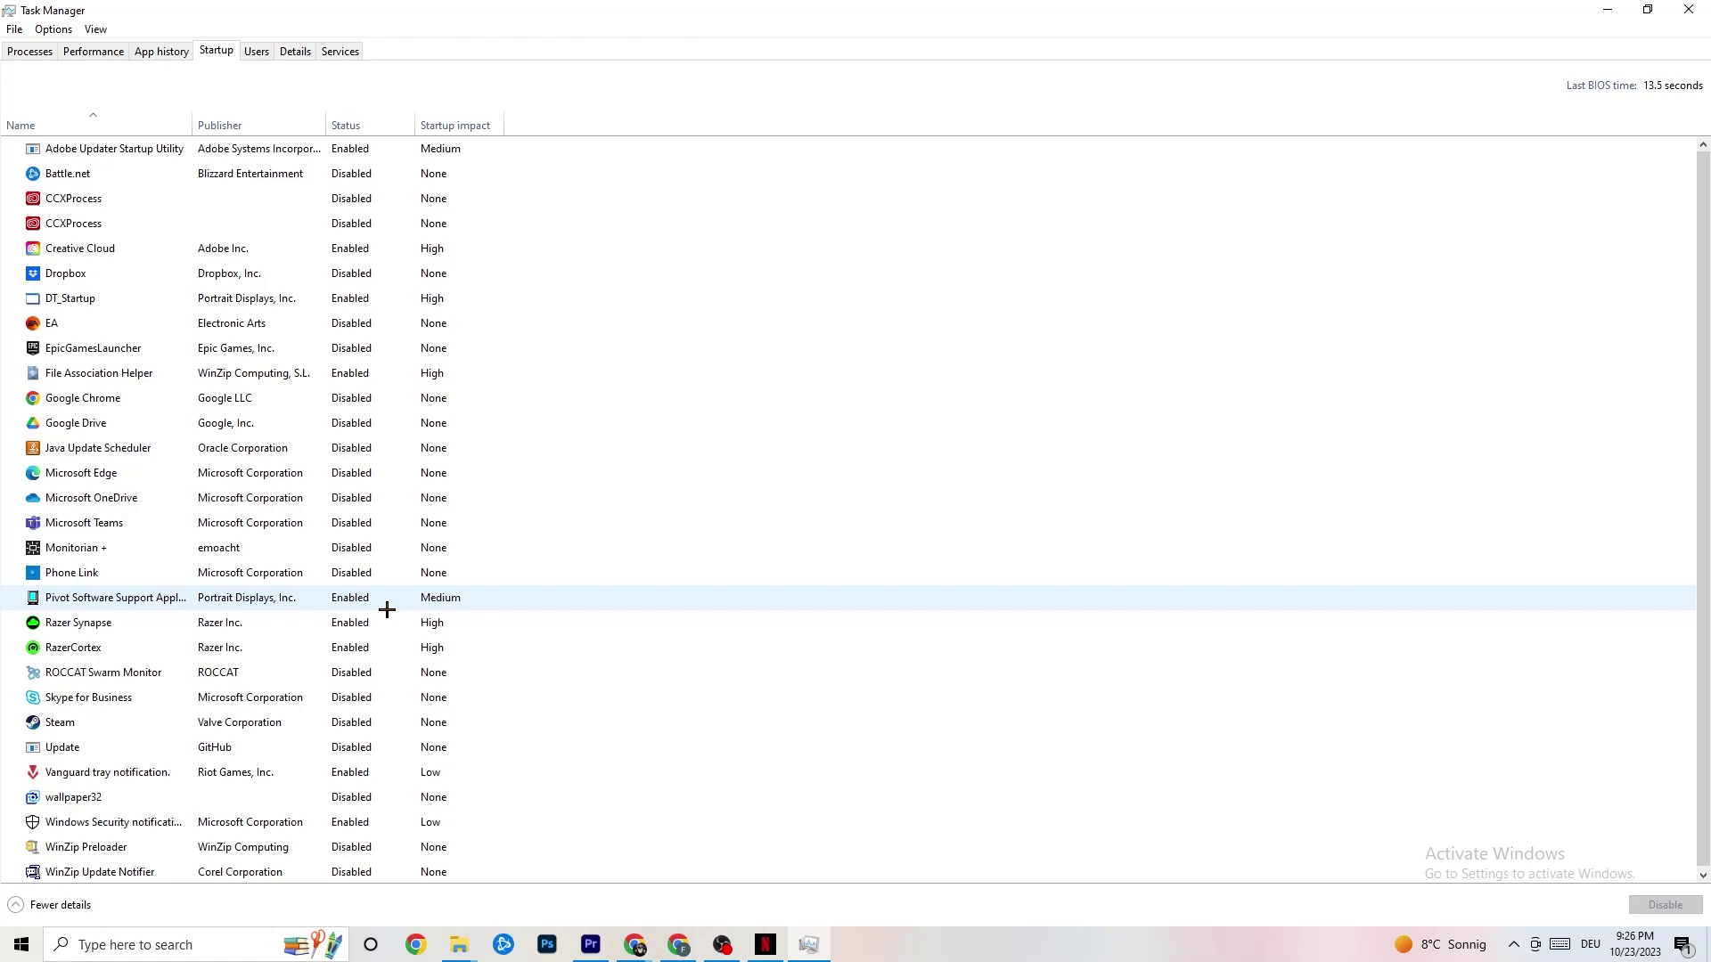
right_click(346, 598)
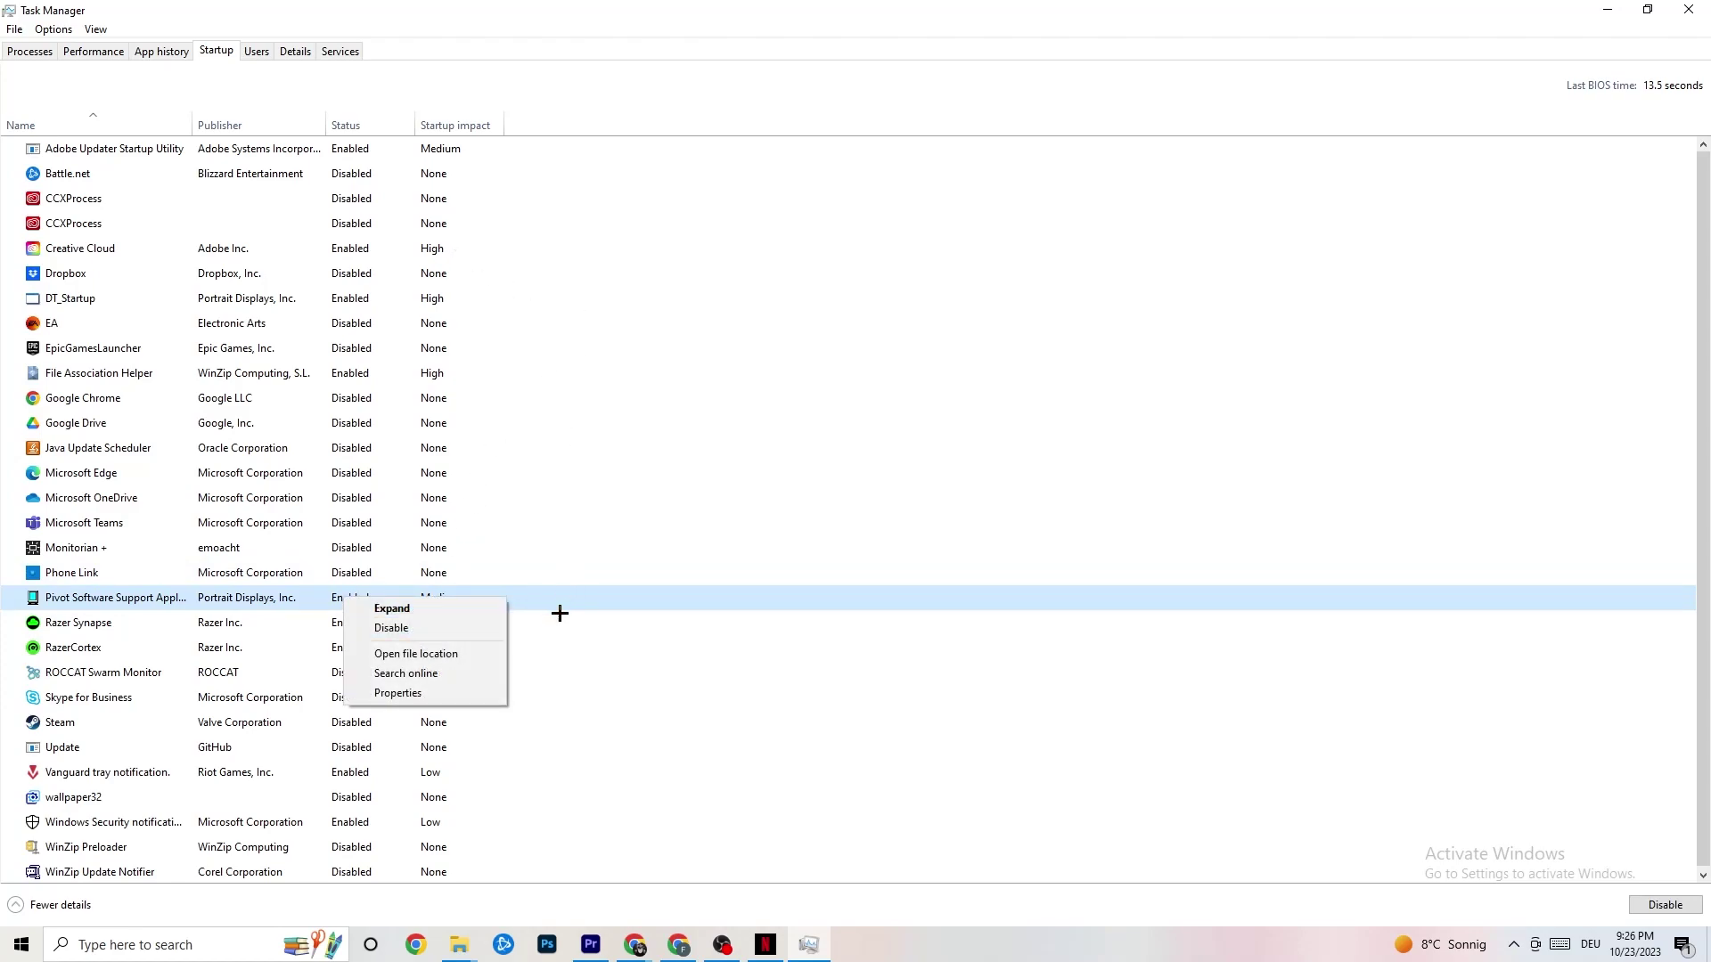
Check the priority levels offered for the Adobe Premiere Pro process in the detailed process list, leave its priority unchanged, and close Task Manager
click(294, 51)
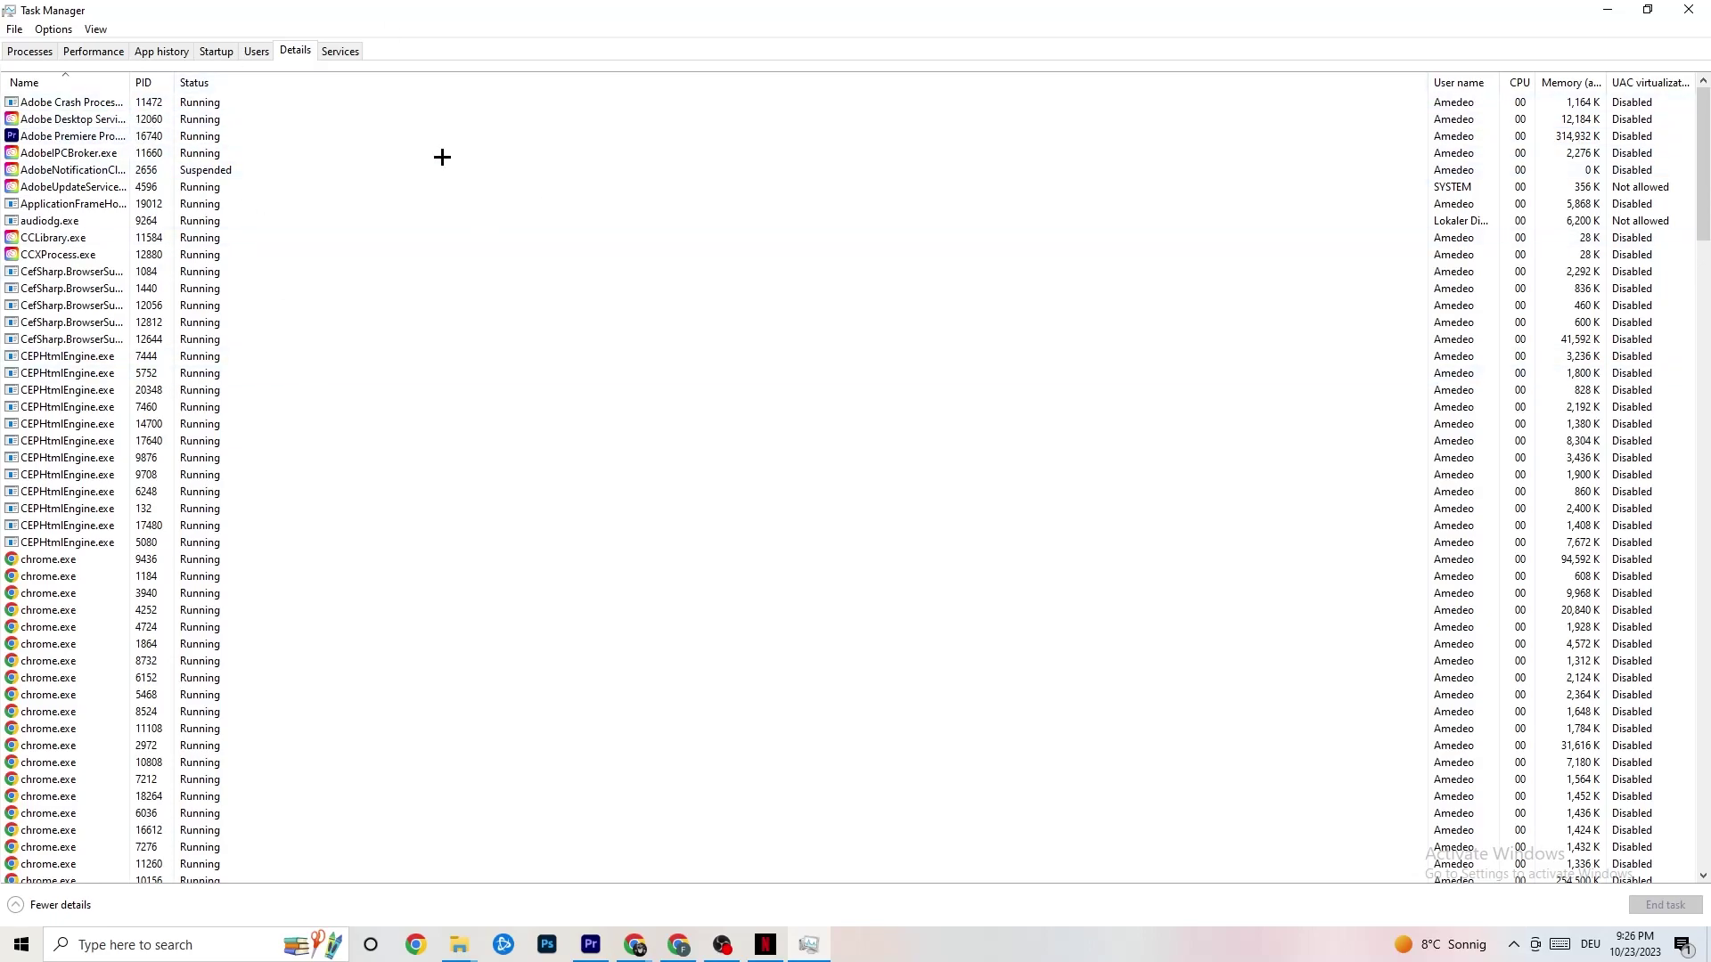
right_click(73, 143)
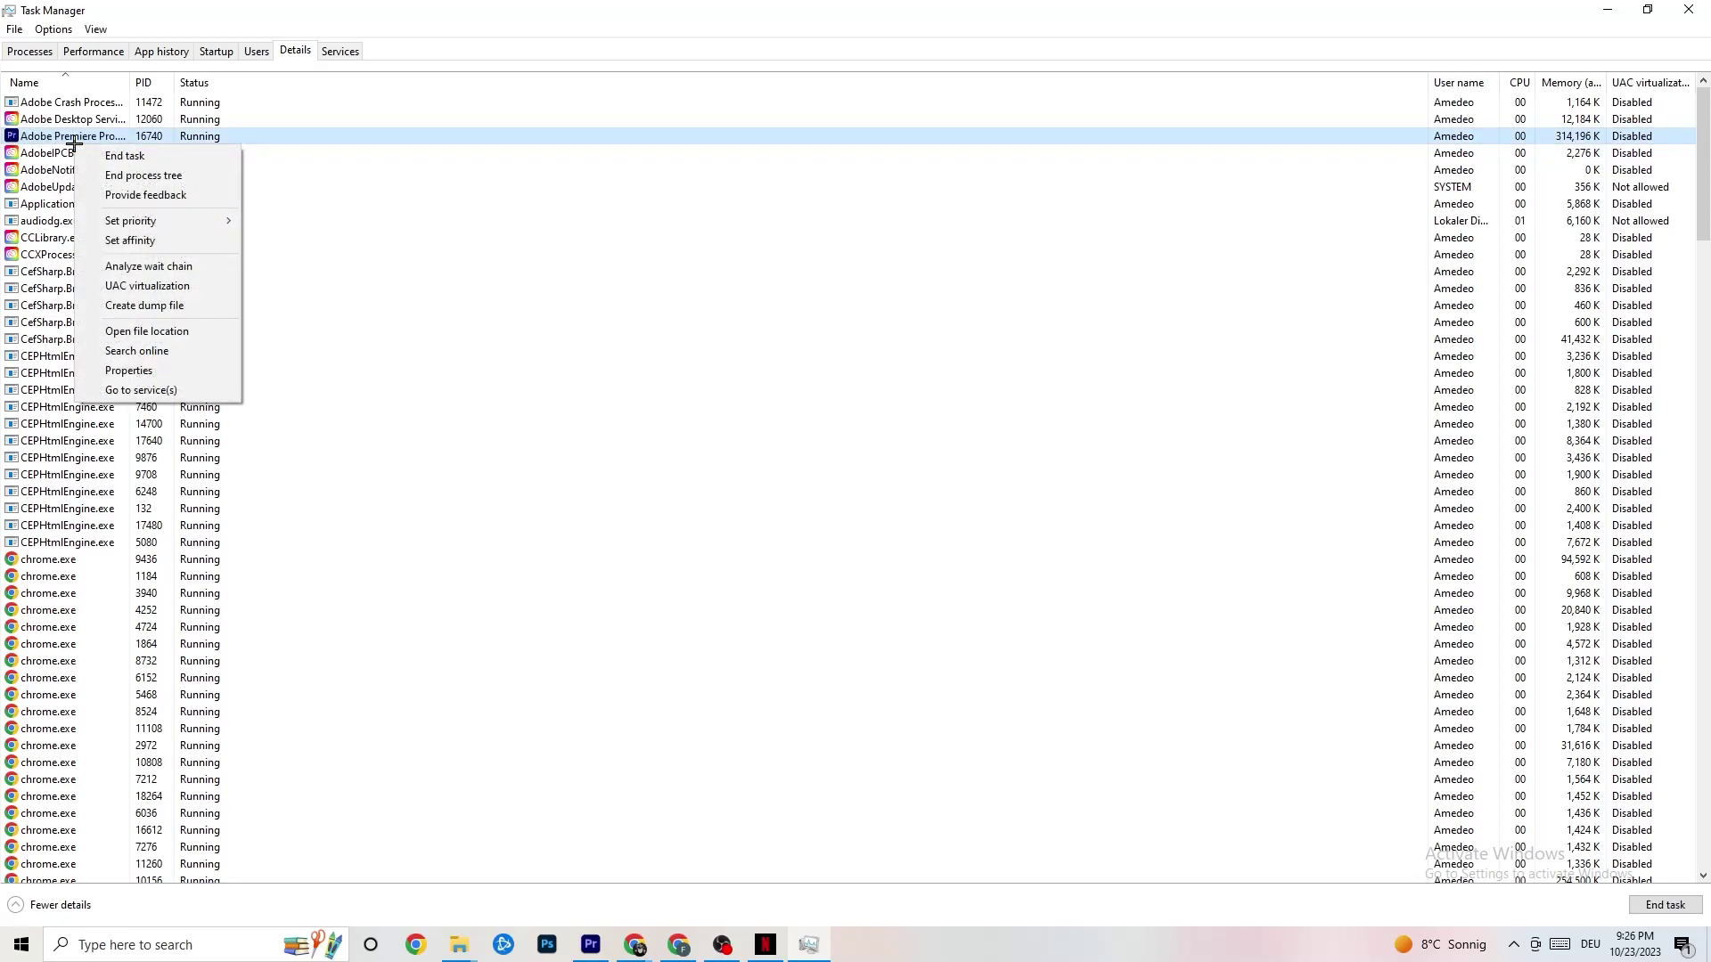
mouse_move(151, 220)
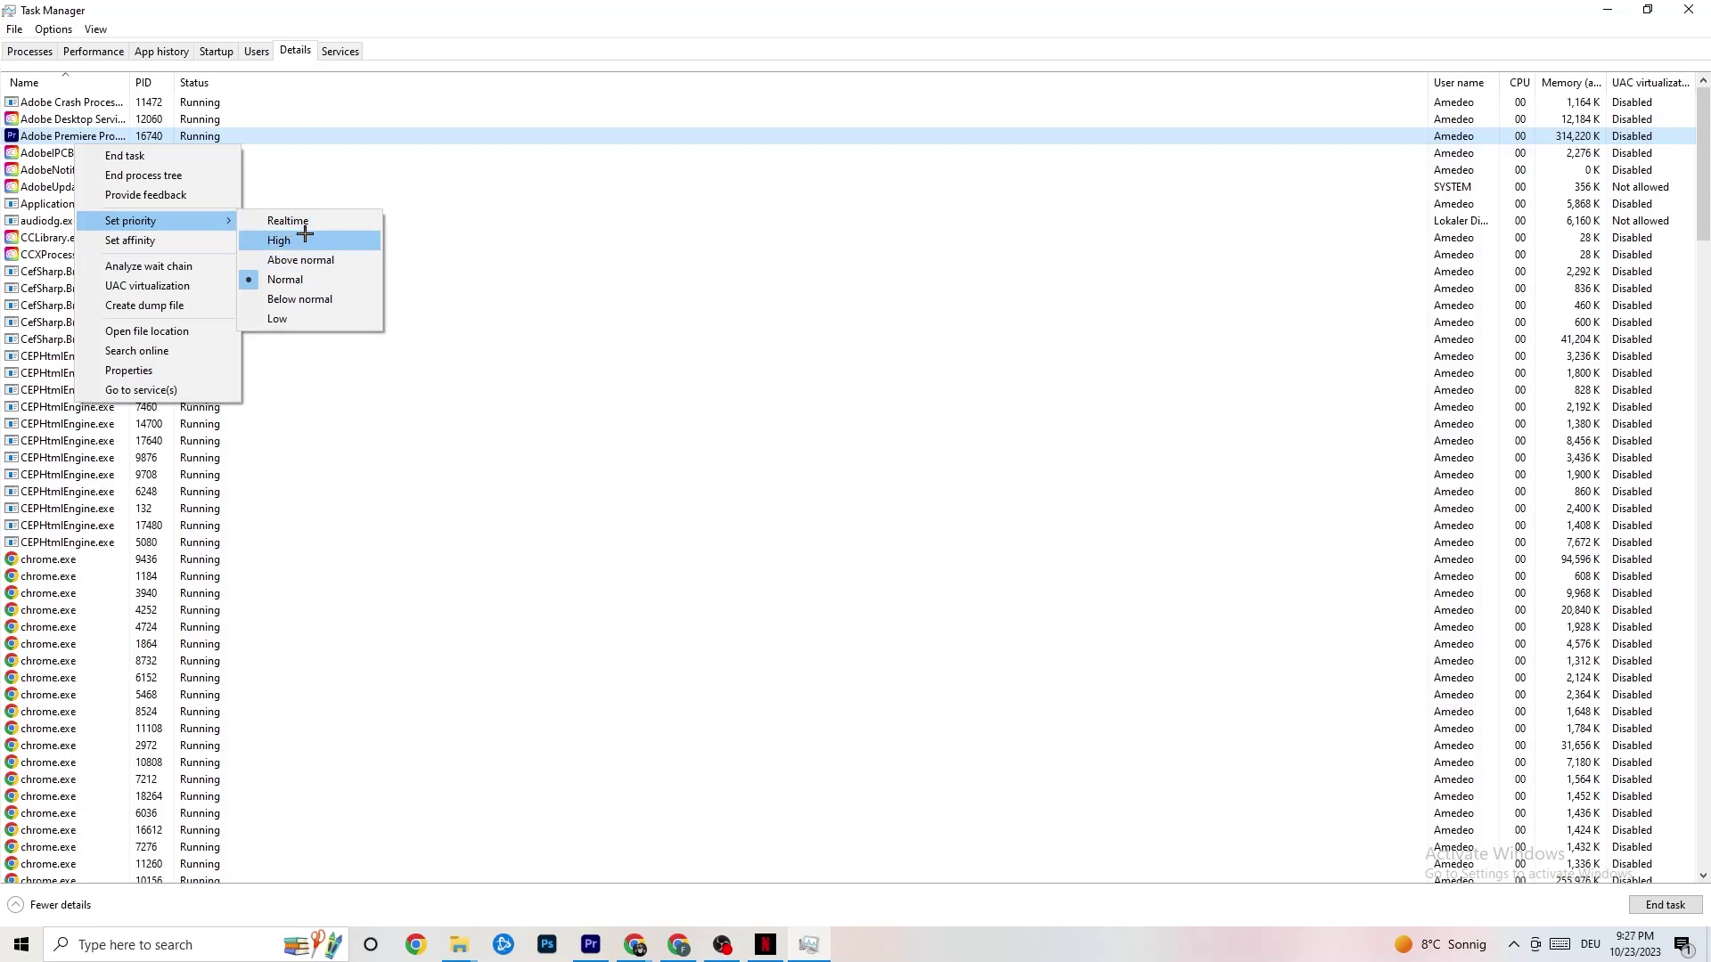
click(504, 174)
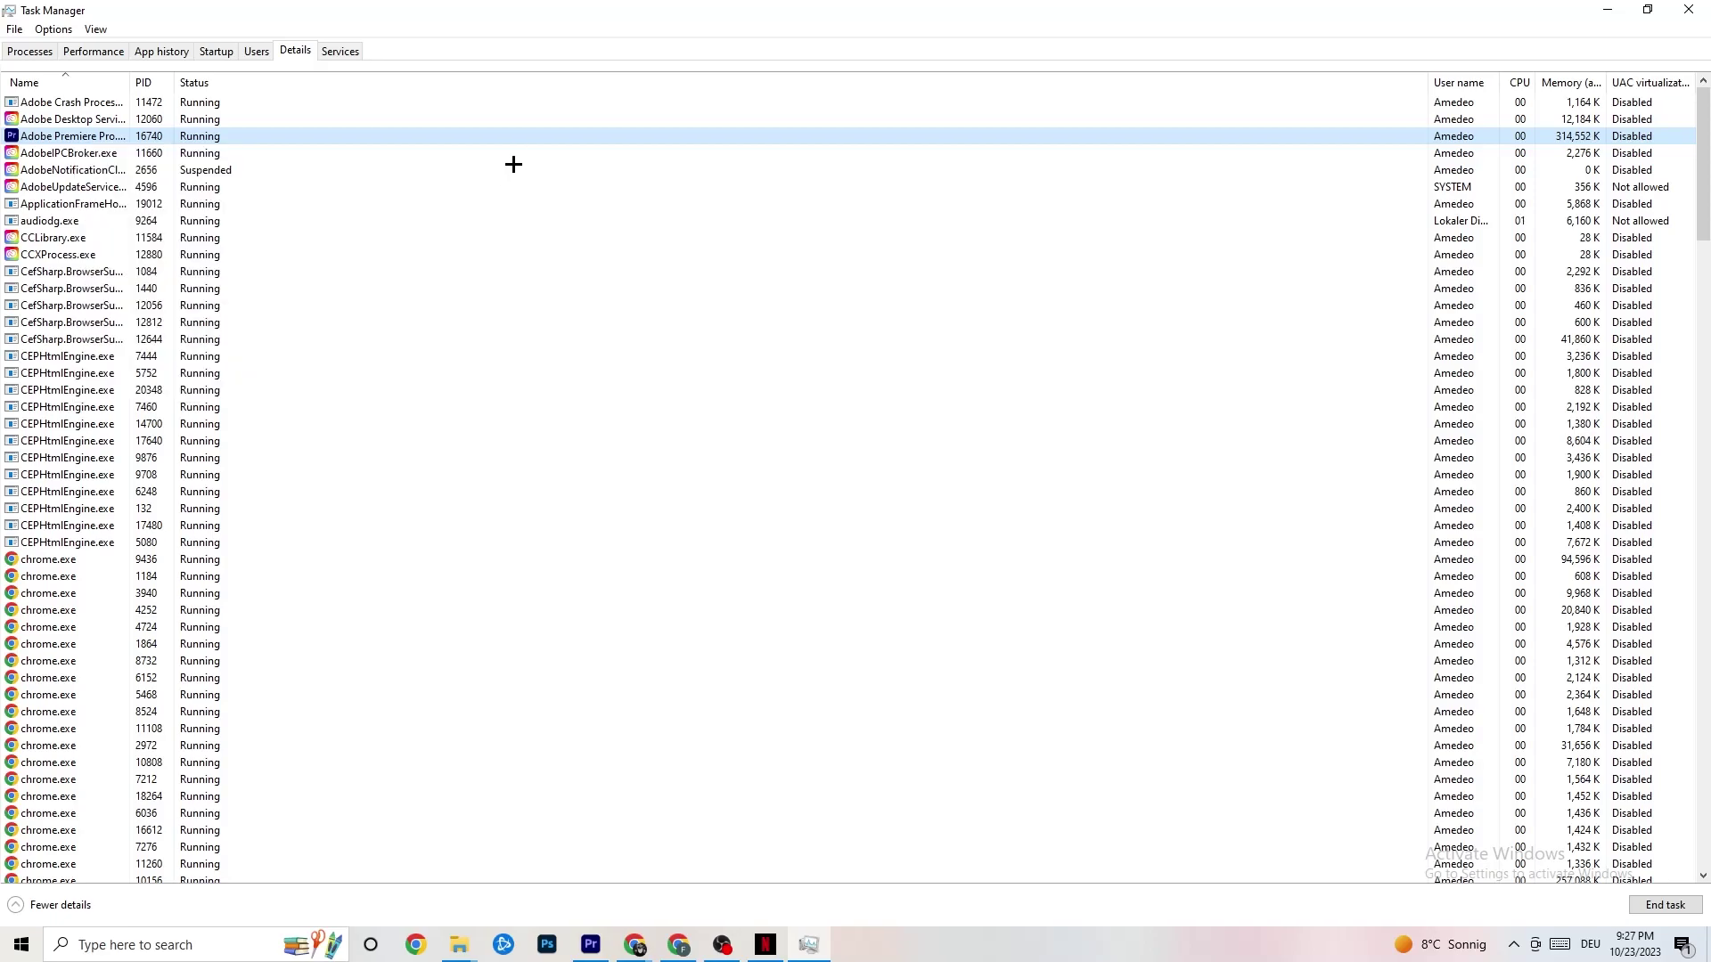
click(511, 165)
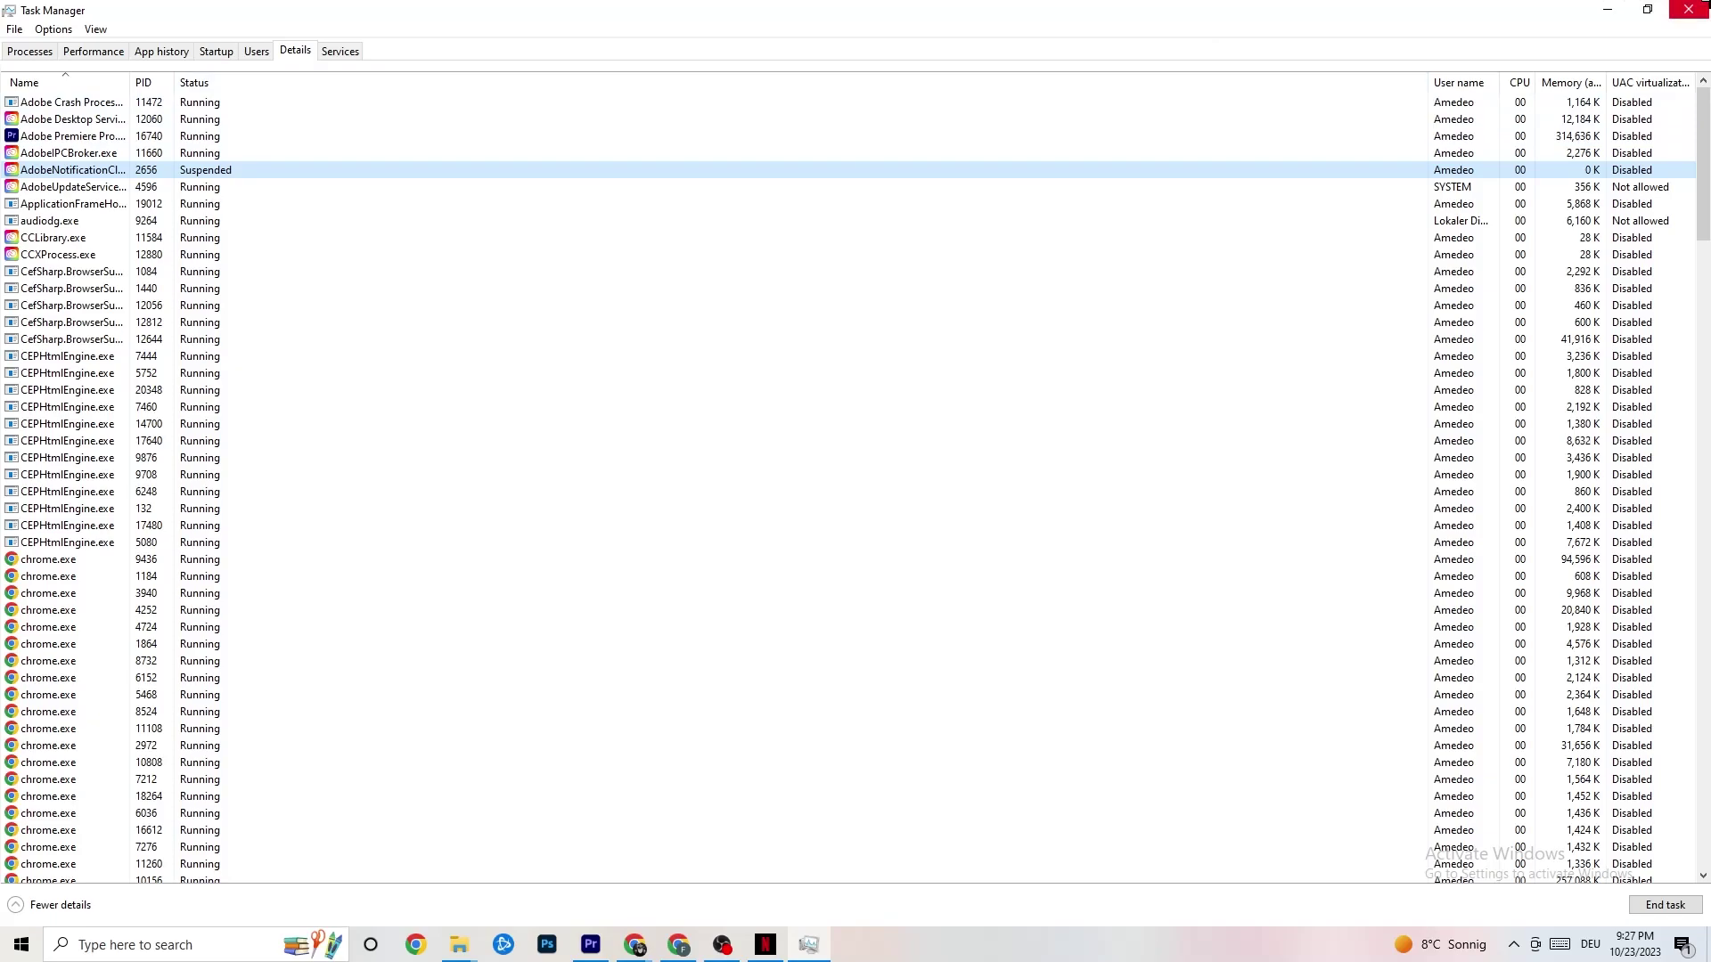
click(1688, 9)
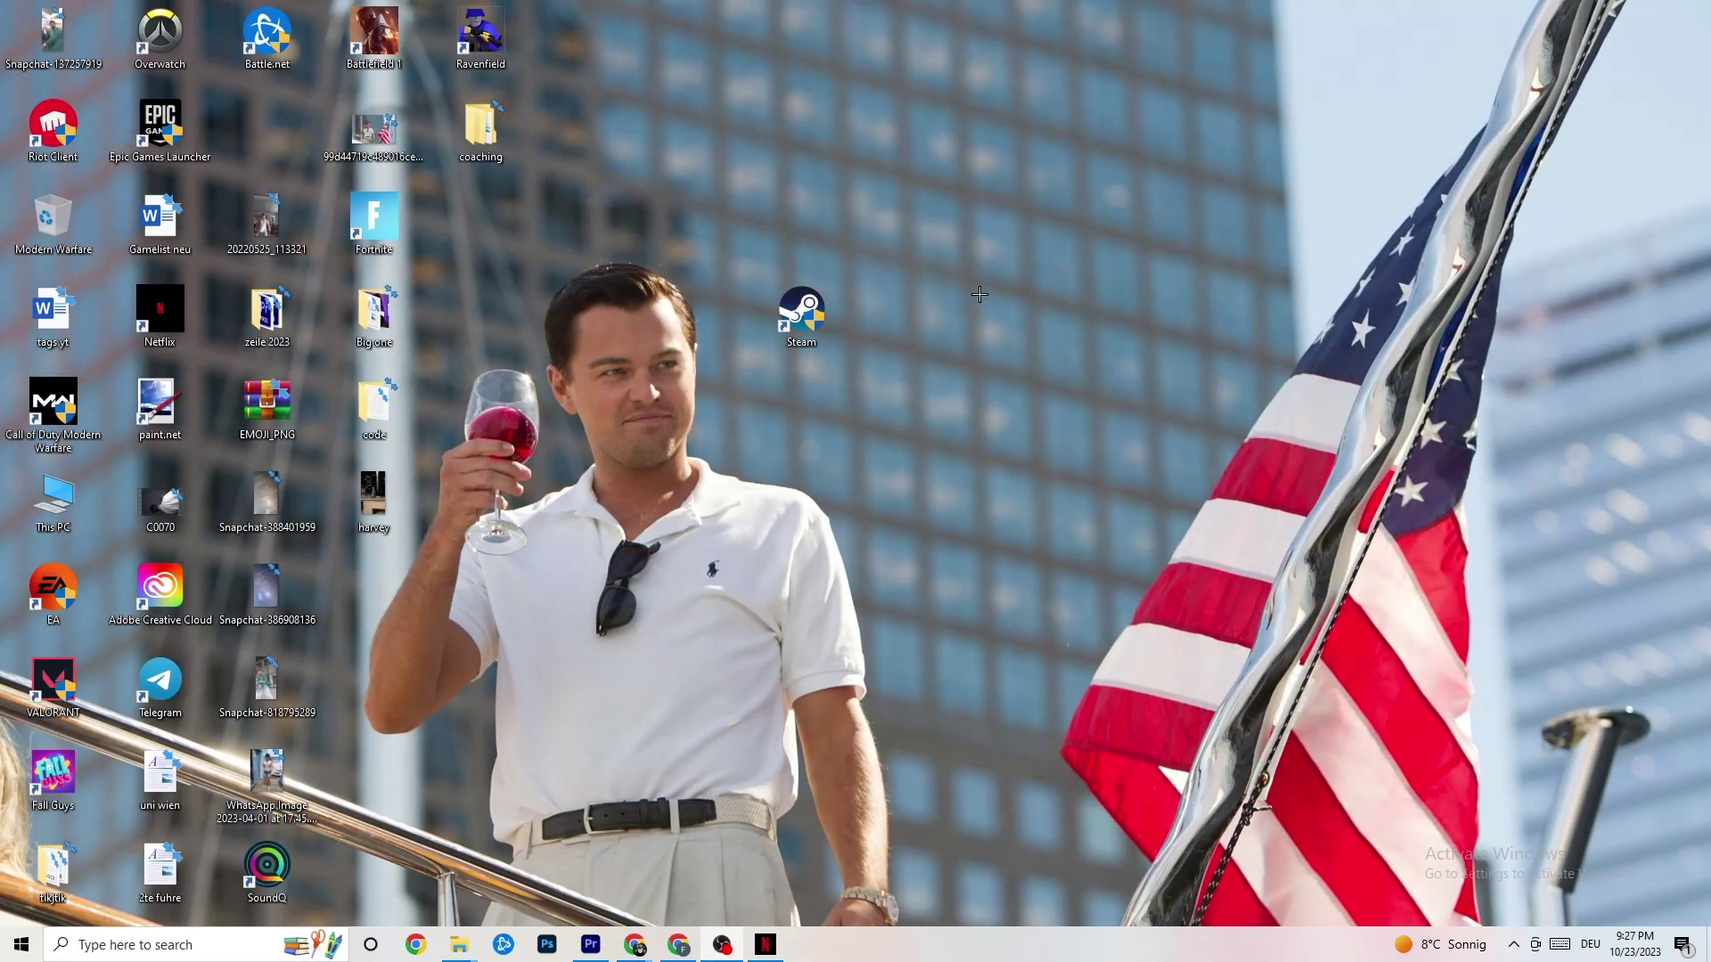
Open NVIDIA Control Panel, review the image preview settings and the resolution and refresh rate options, and minimize it
right_click(957, 170)
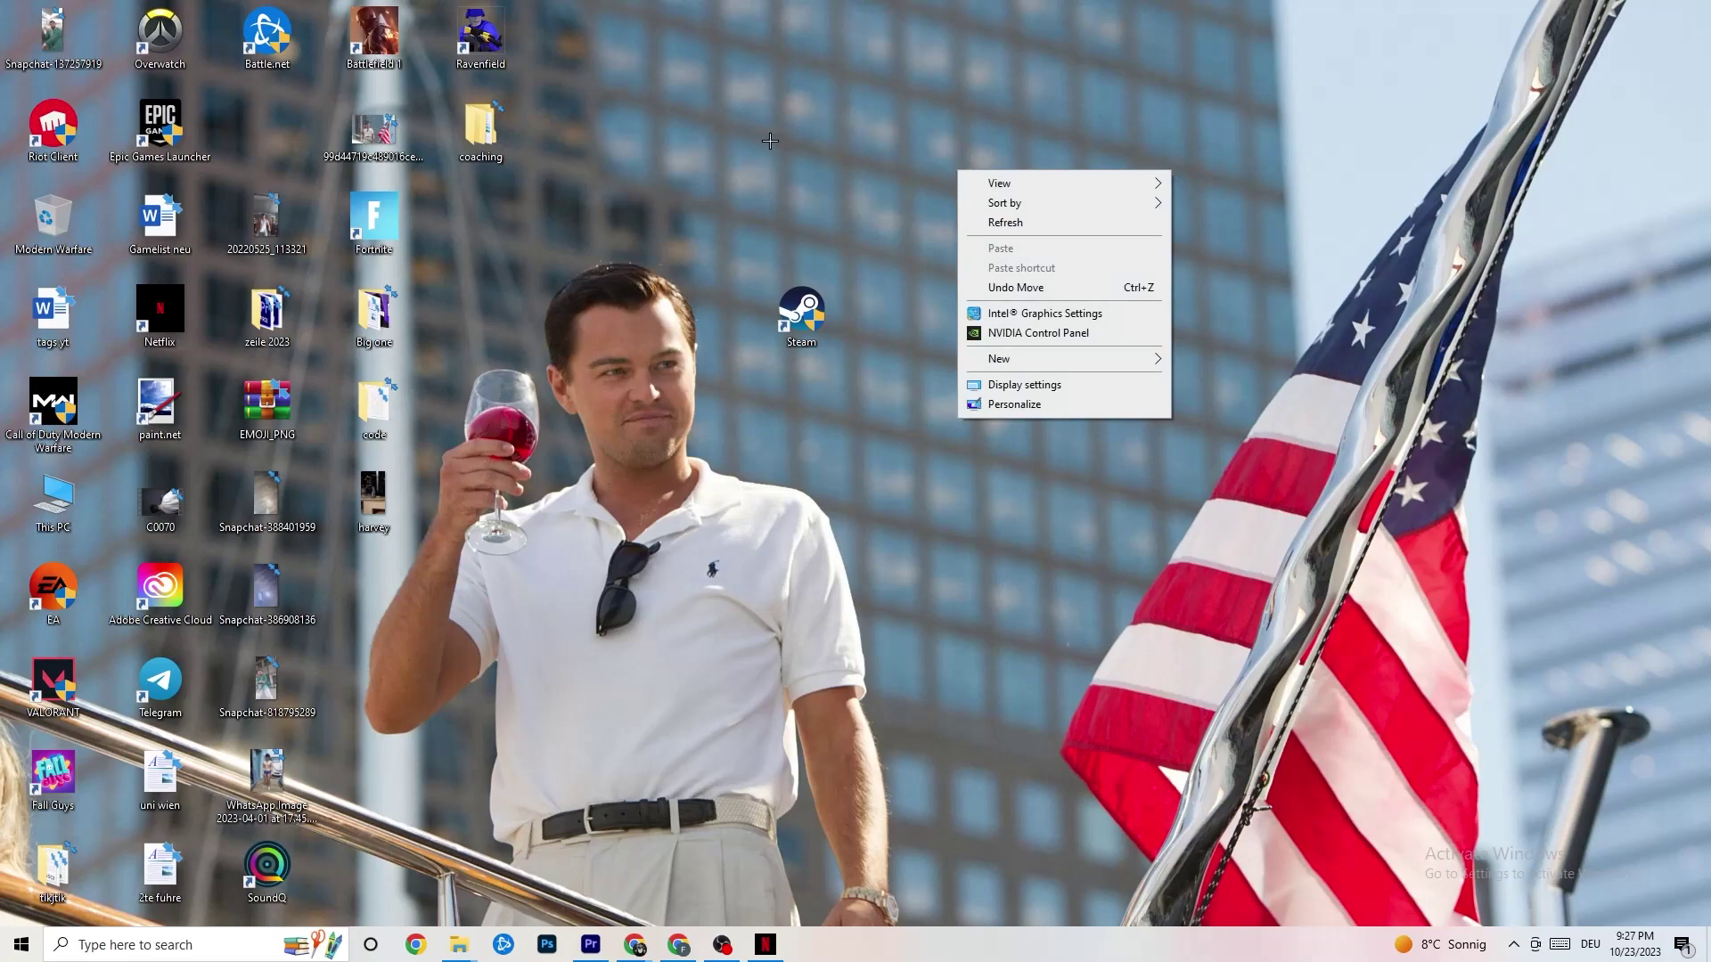
click(1013, 334)
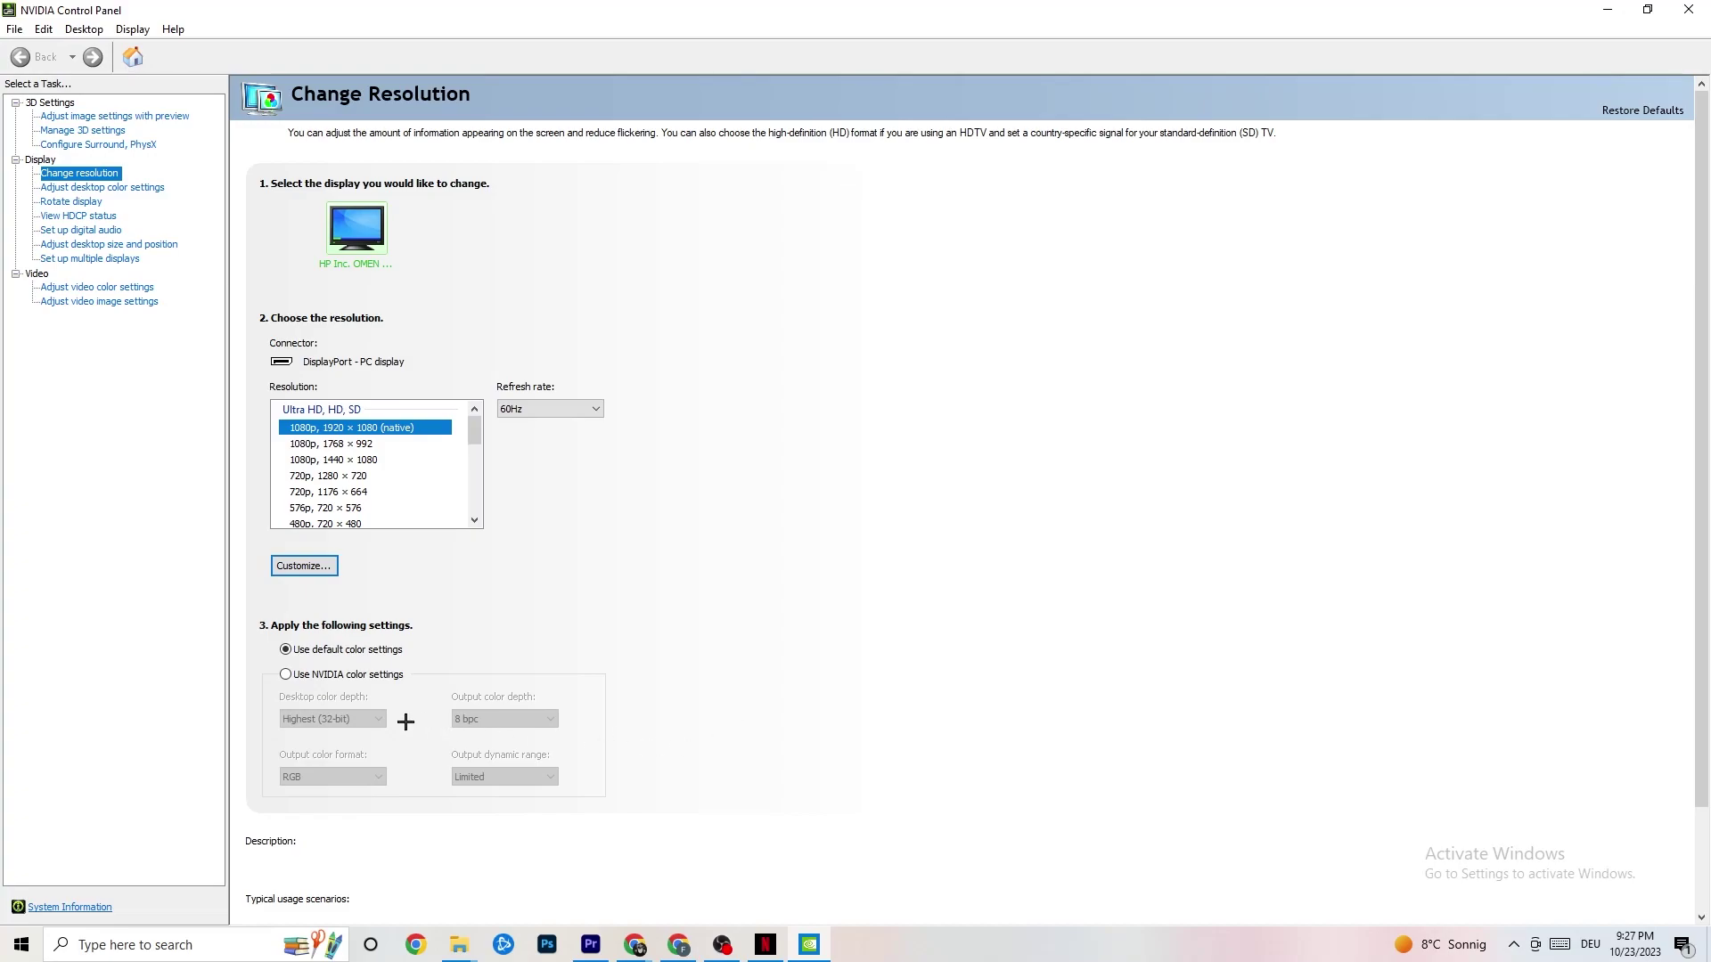
click(95, 119)
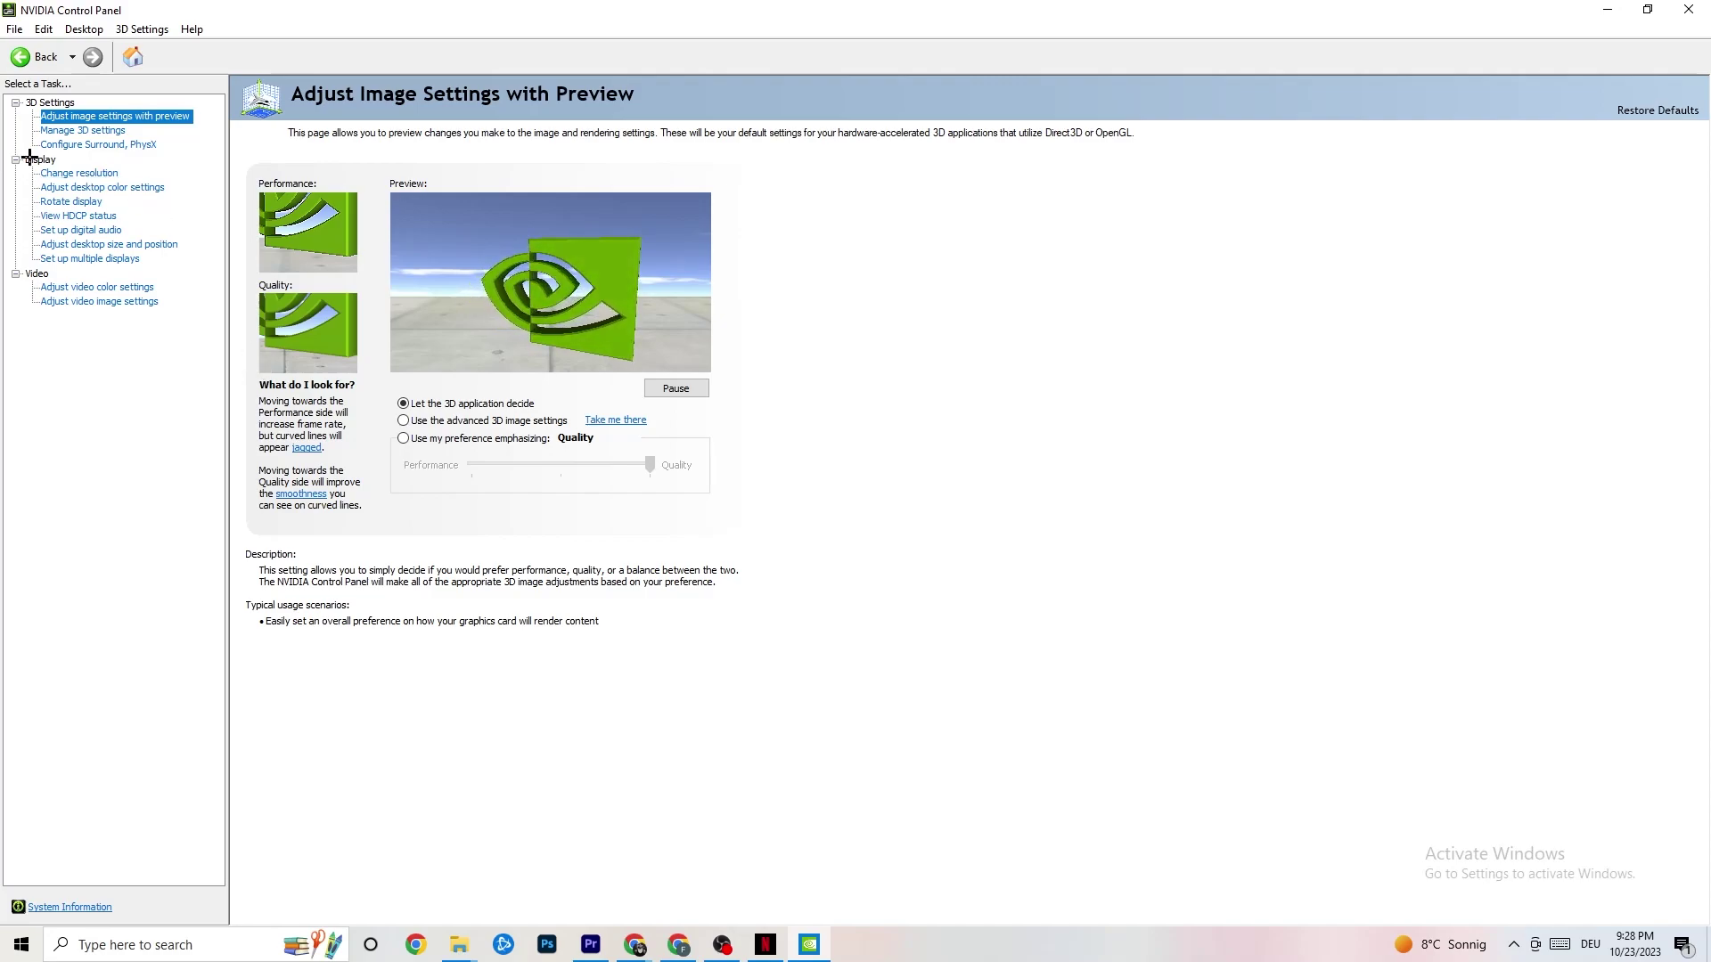
click(64, 176)
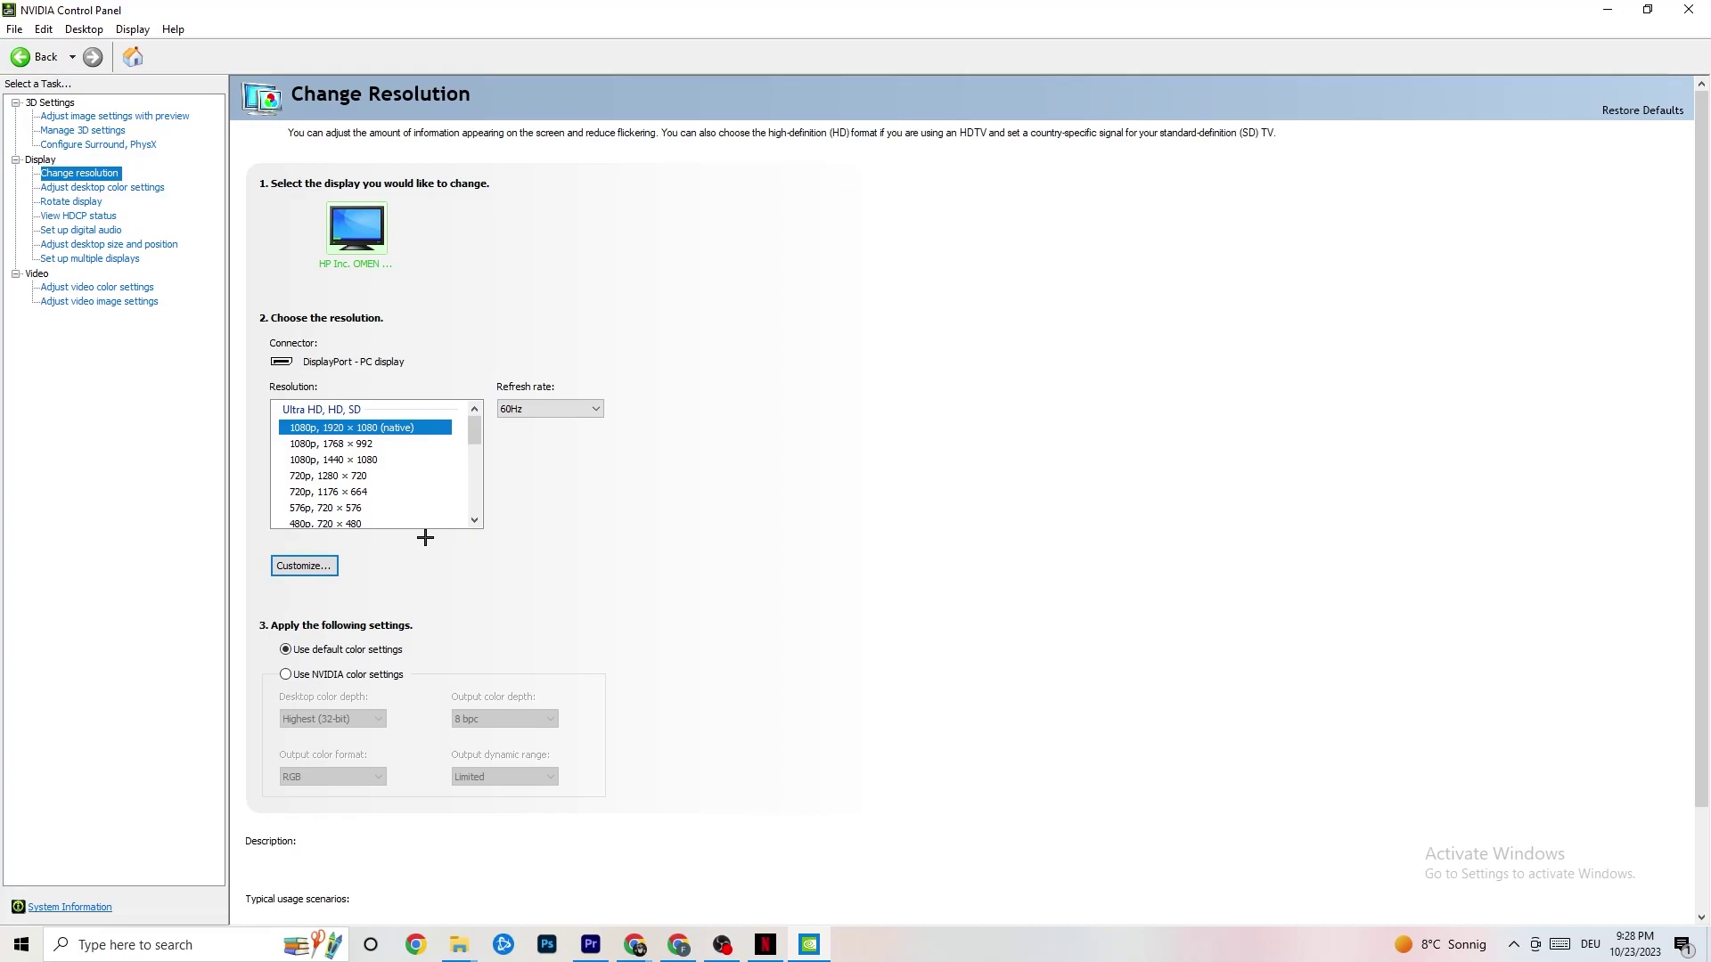
mouse_move(437, 429)
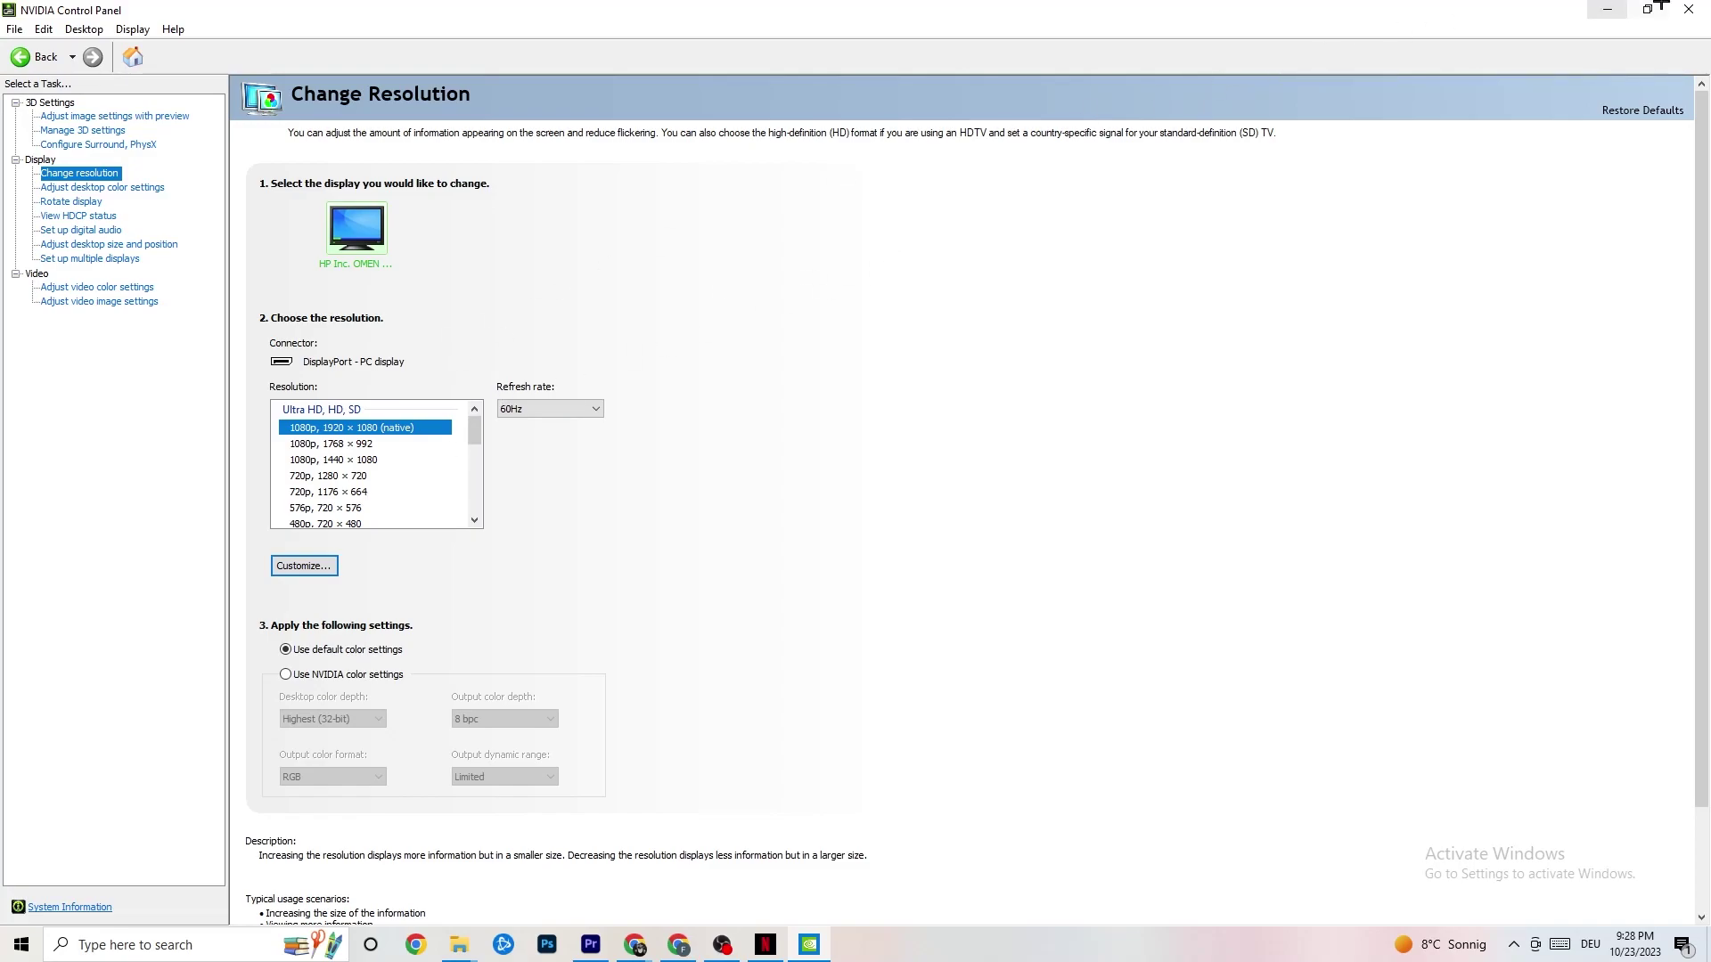
click(1608, 9)
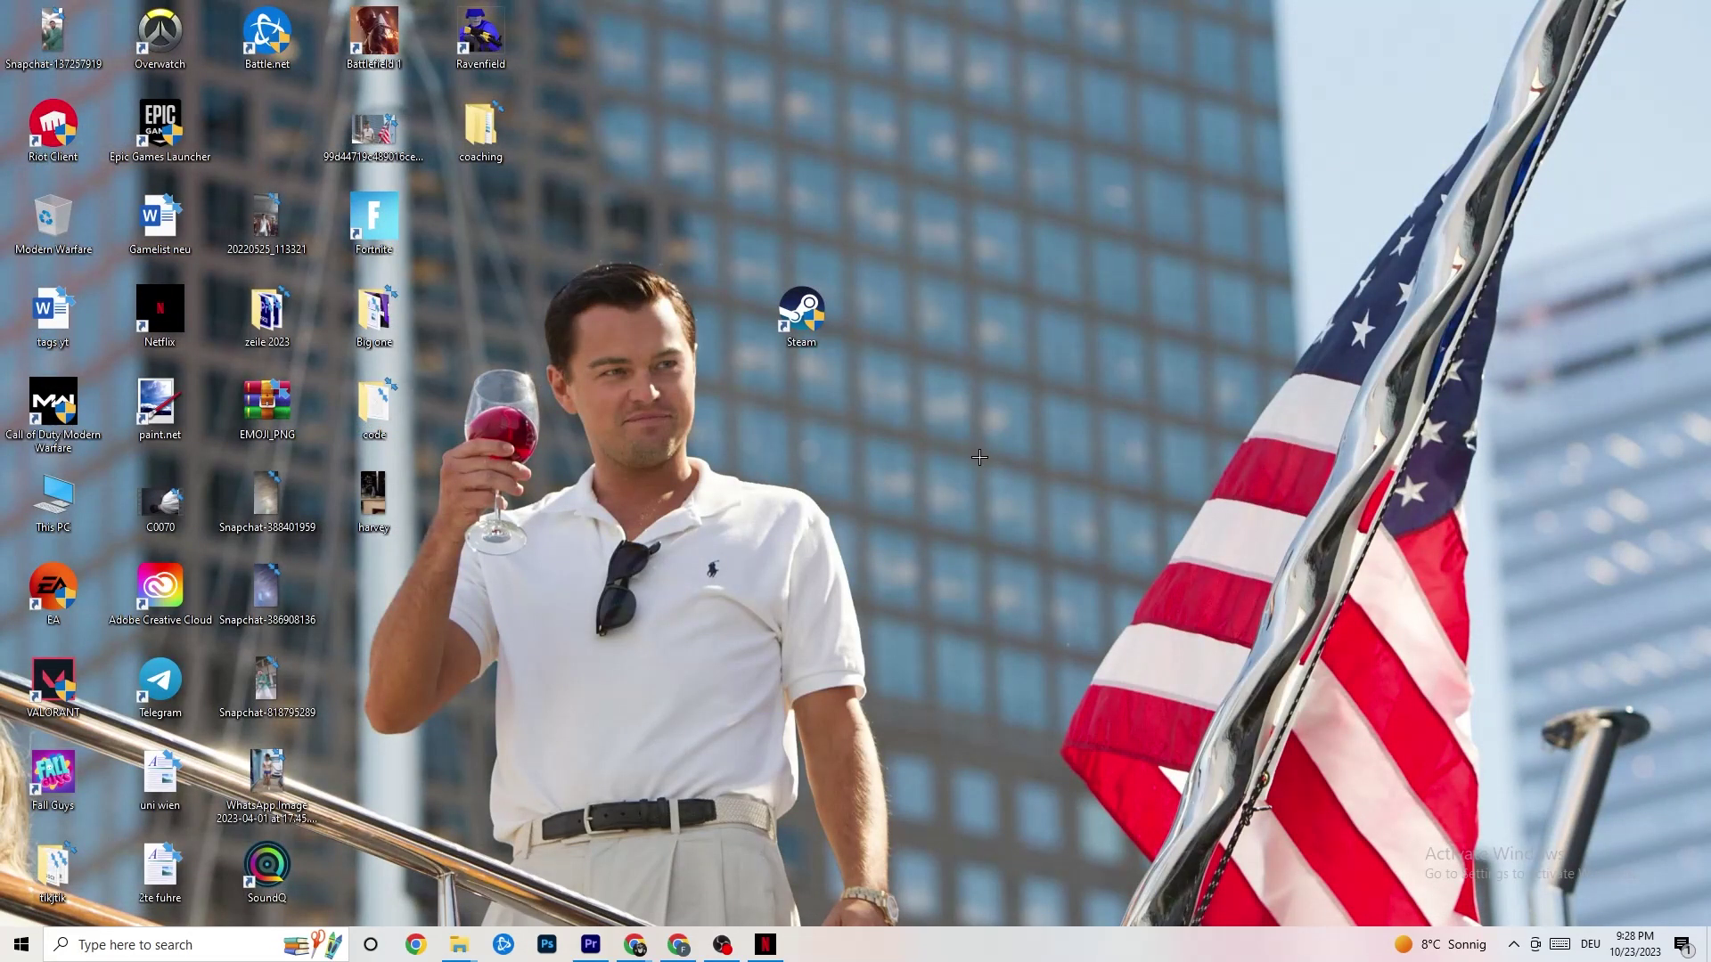